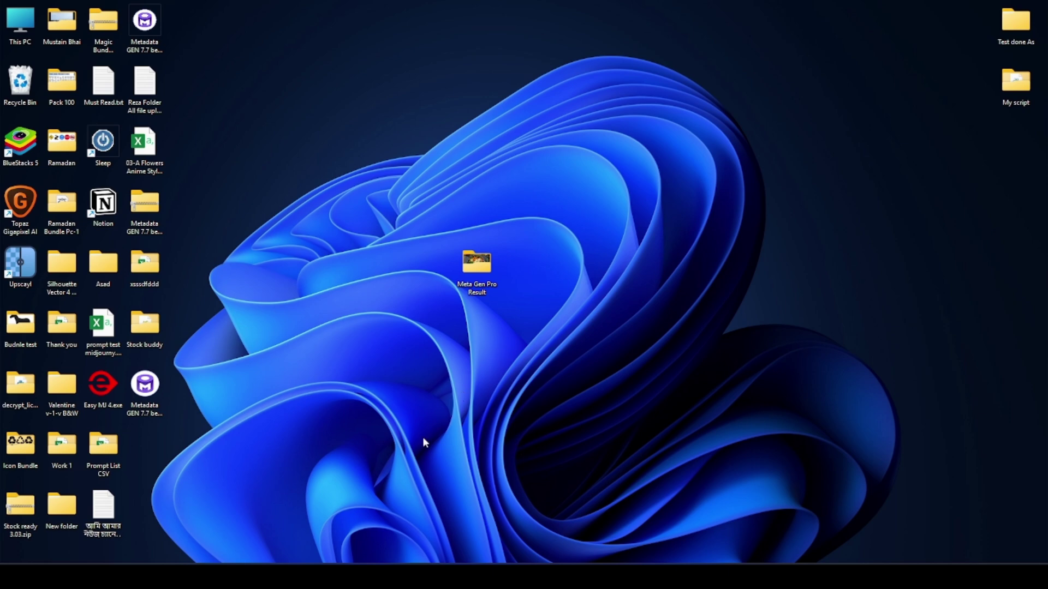
Move the Metadata GEN 7.7 program icon toward the middle of the desktop and view the images in the Meta Gen Pro Result folder.
{"action": "left_click_drag", "start_coordinate": [154, 391], "coordinate": [360, 210]}
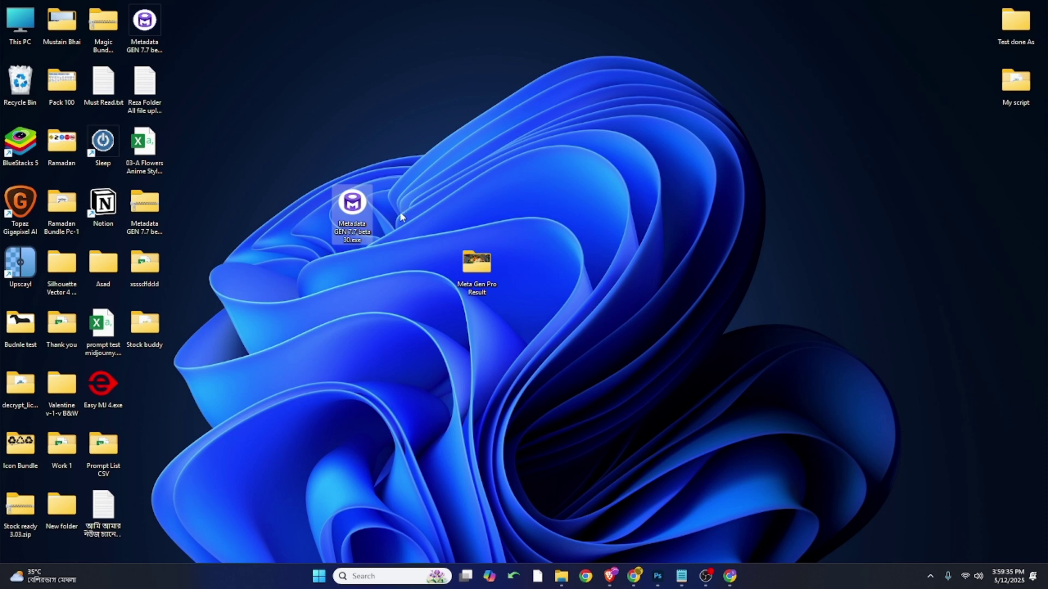
{"action": "double_click", "coordinate": [473, 267]}
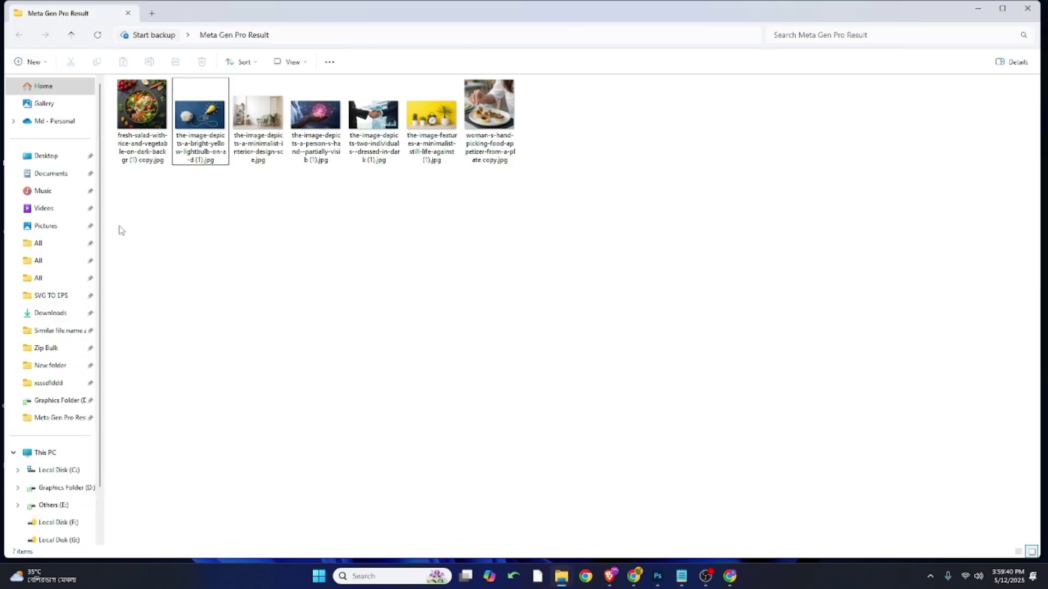
{"action": "left_click_drag", "start_coordinate": [118, 227], "coordinate": [542, 114]}
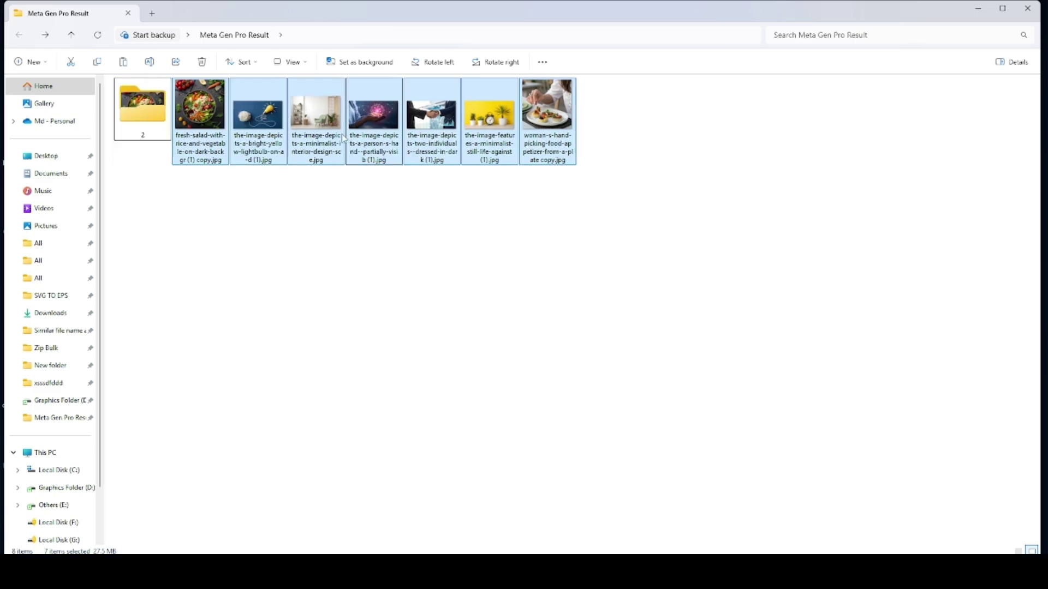
{"action": "left_click", "coordinate": [1027, 8]}
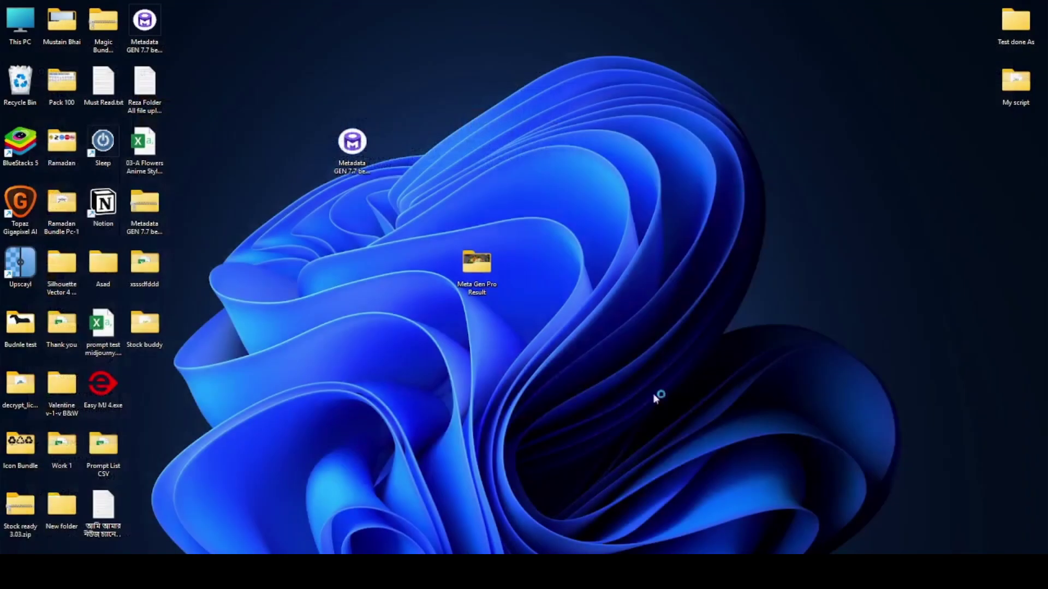
{"action": "mouse_move", "coordinate": [631, 512]}
{"action": "left_click", "coordinate": [561, 514]}
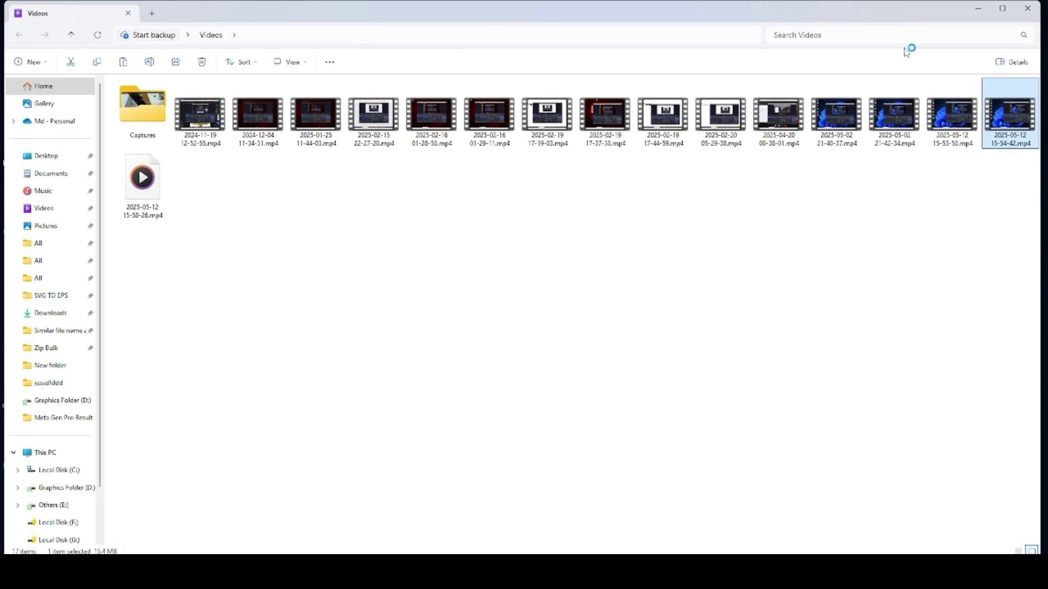
{"action": "left_click", "coordinate": [980, 8]}
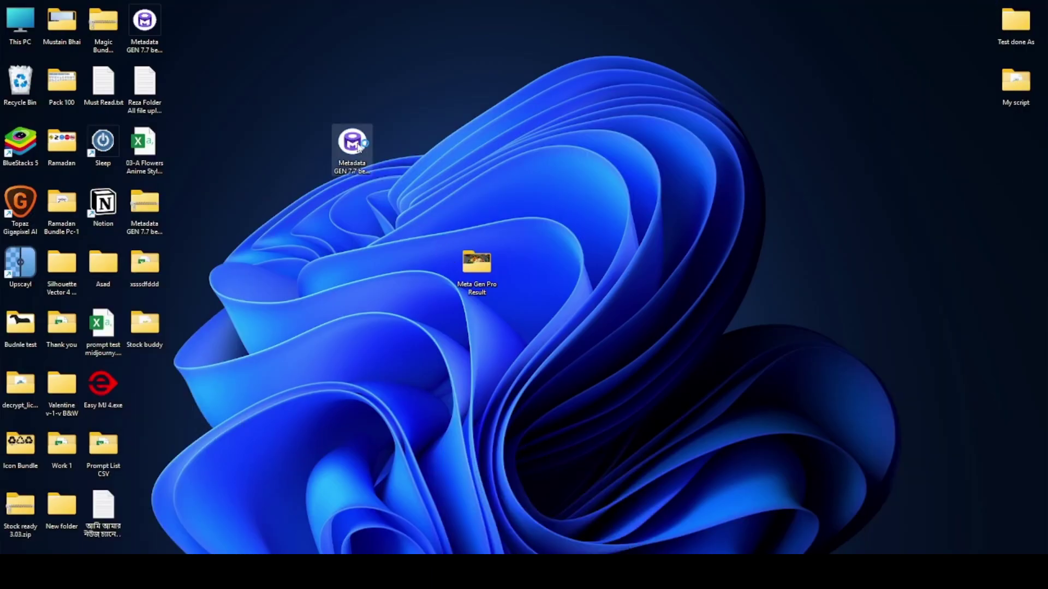
Show the Meta Gen Pro Result images with their file type, dimensions and size, and copy the folder's path.
{"action": "double_click", "coordinate": [473, 263]}
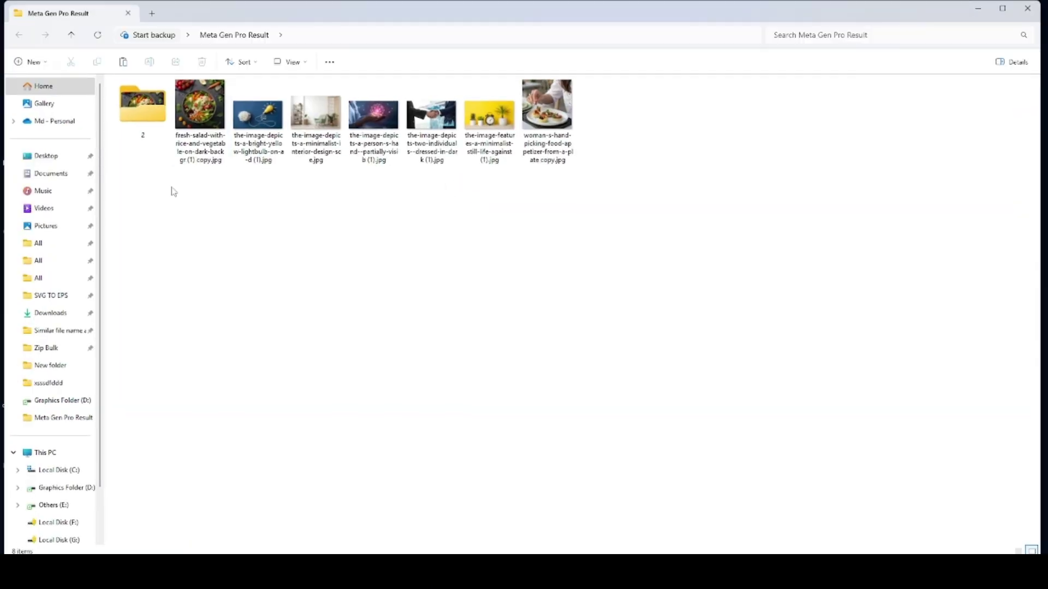
{"action": "left_click_drag", "start_coordinate": [171, 190], "coordinate": [621, 79]}
{"action": "left_click", "coordinate": [335, 184]}
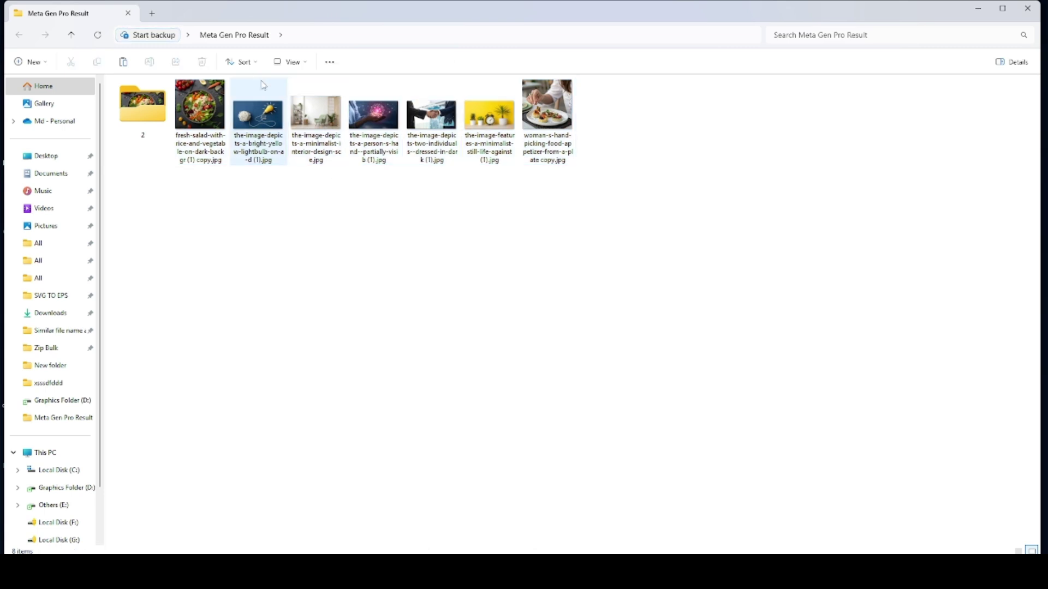
{"action": "left_click", "coordinate": [291, 61]}
{"action": "left_click", "coordinate": [304, 210]}
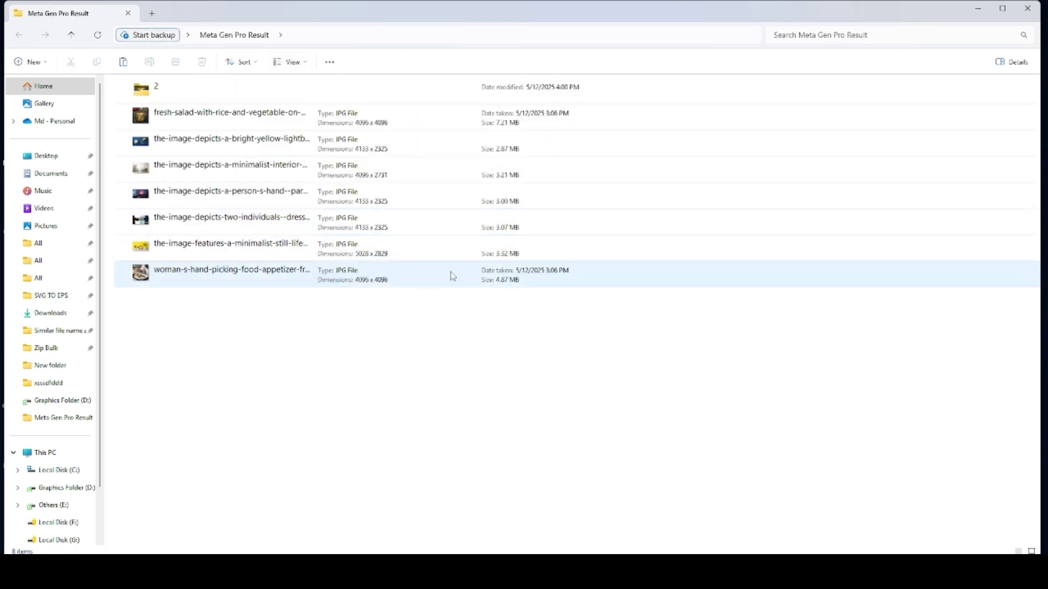
{"action": "left_click_drag", "start_coordinate": [271, 345], "coordinate": [353, 127]}
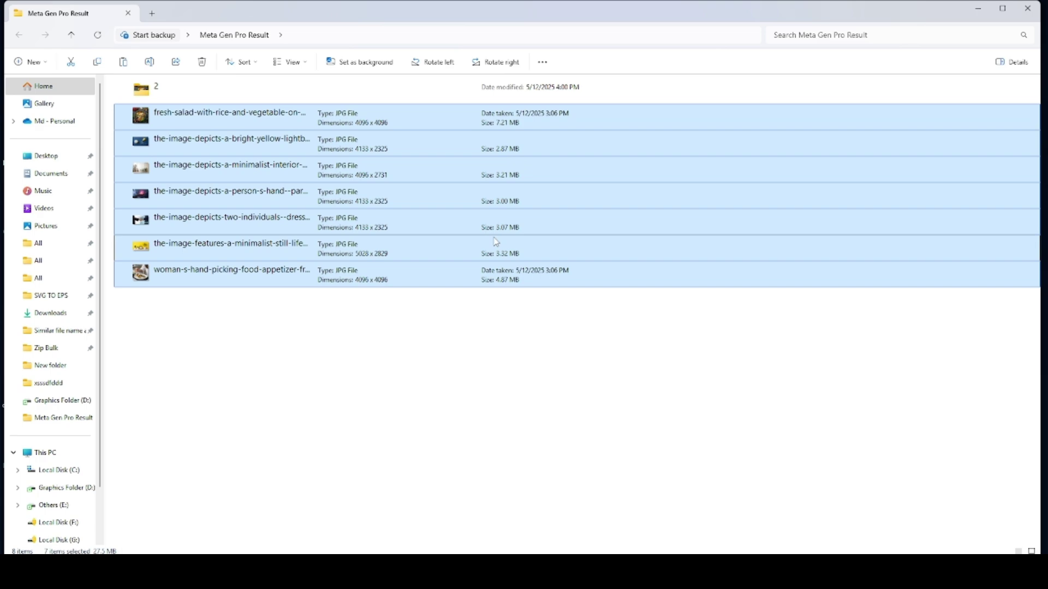
{"action": "left_click", "coordinate": [404, 32]}
{"action": "key", "text": "ctrl+c"}
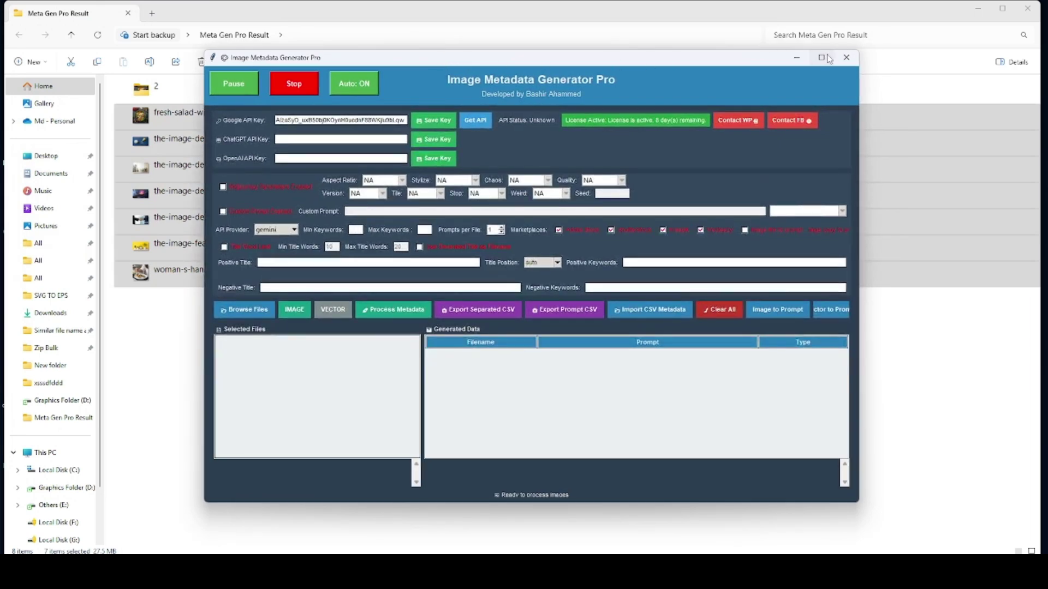
Switch to Image Metadata Generator Pro in a maximized window and save the Google API key.
{"action": "left_click", "coordinate": [827, 58]}
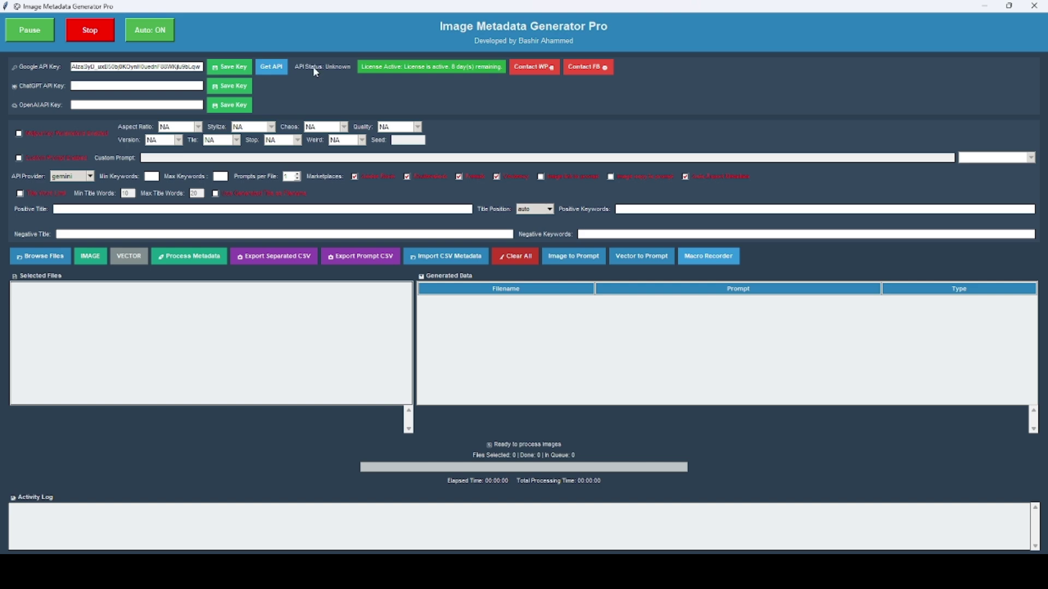
{"action": "left_click", "coordinate": [230, 73]}
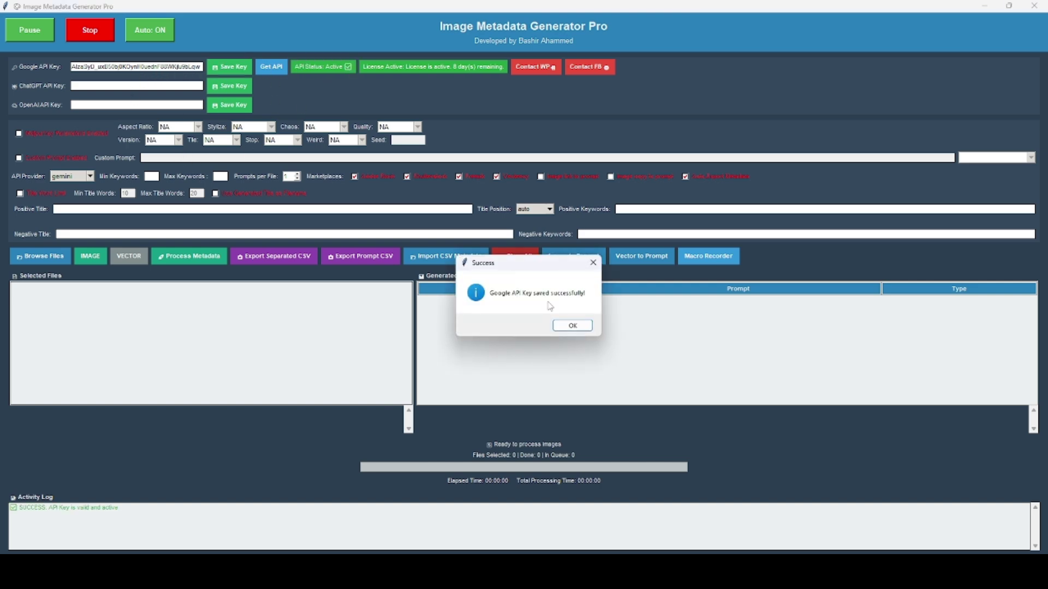
{"action": "left_click", "coordinate": [567, 324]}
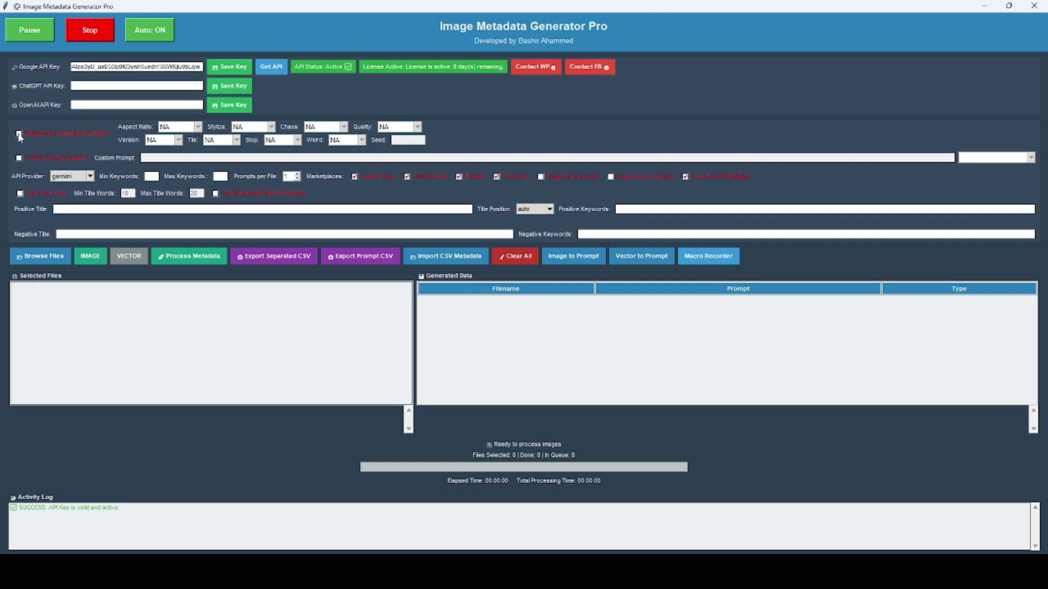
Examine the Aspect Ratio choices with the prompt parameters enabled, and disable those parameters again.
{"action": "left_click", "coordinate": [19, 134]}
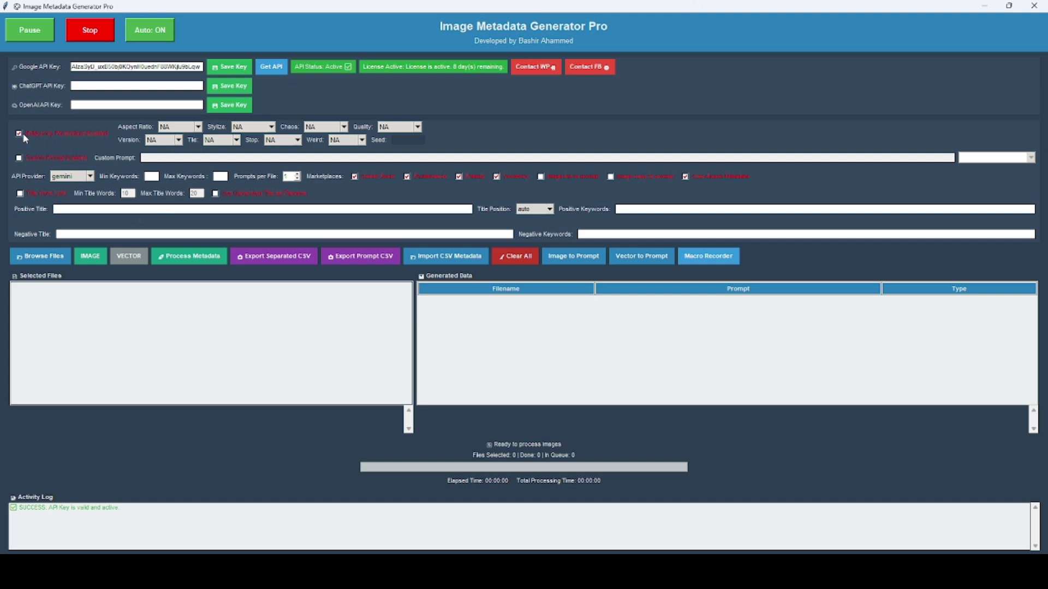
{"action": "left_click", "coordinate": [198, 127]}
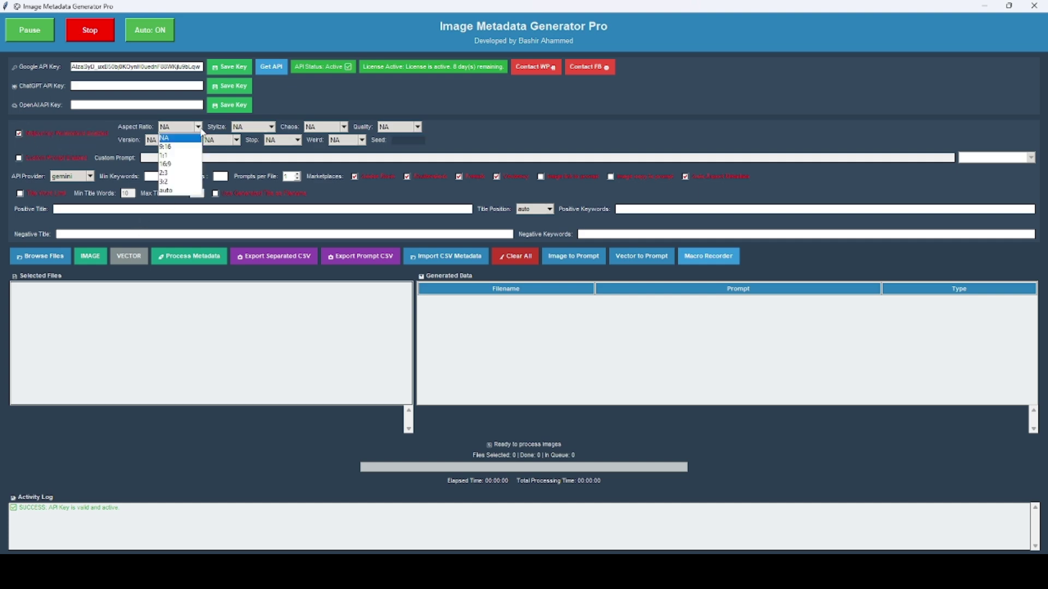
{"action": "left_click", "coordinate": [200, 131]}
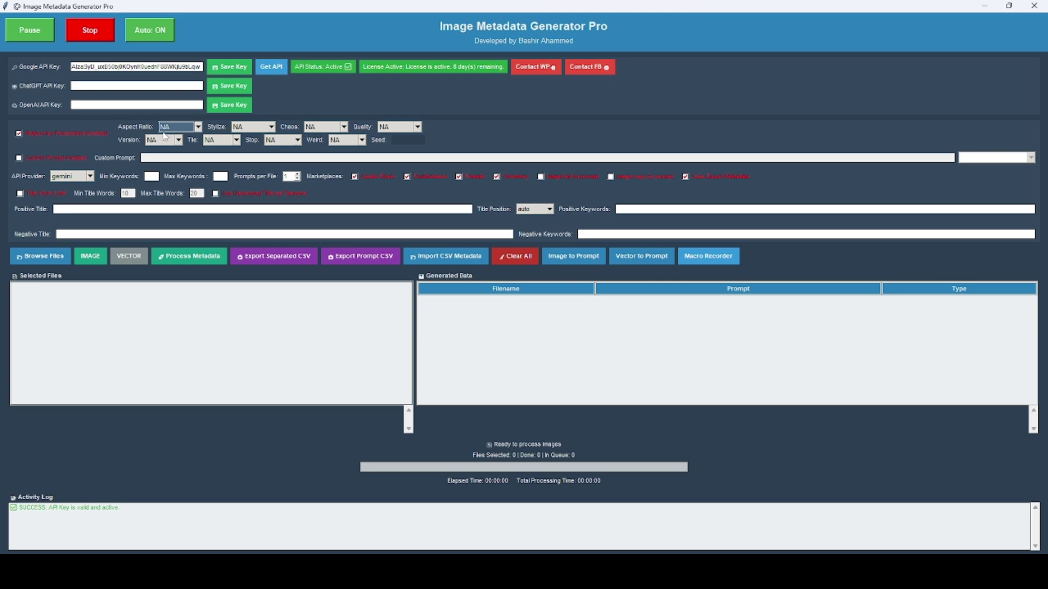
{"action": "left_click", "coordinate": [198, 128]}
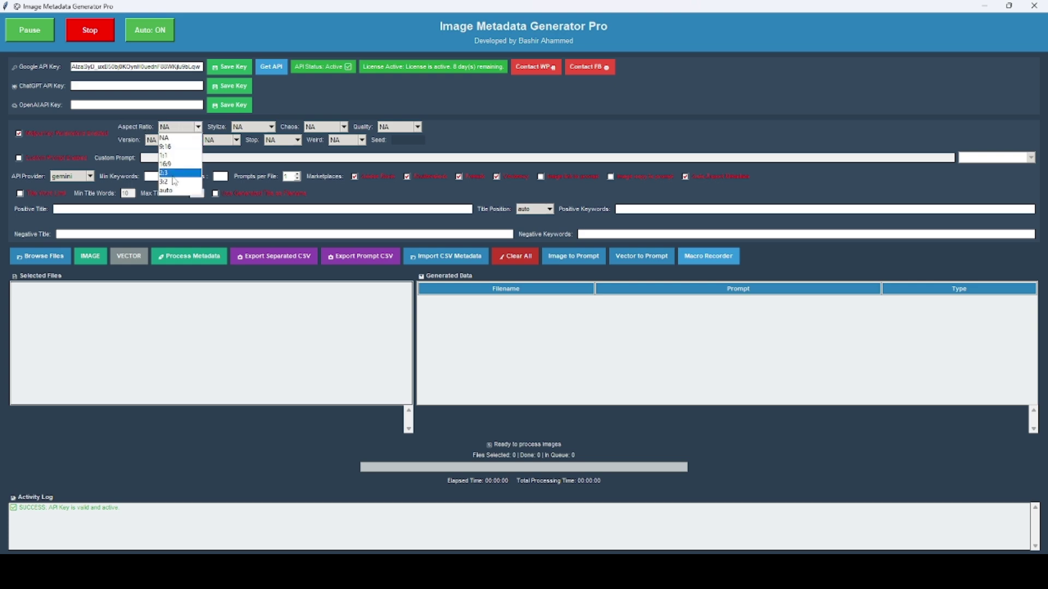
{"action": "left_click", "coordinate": [195, 129]}
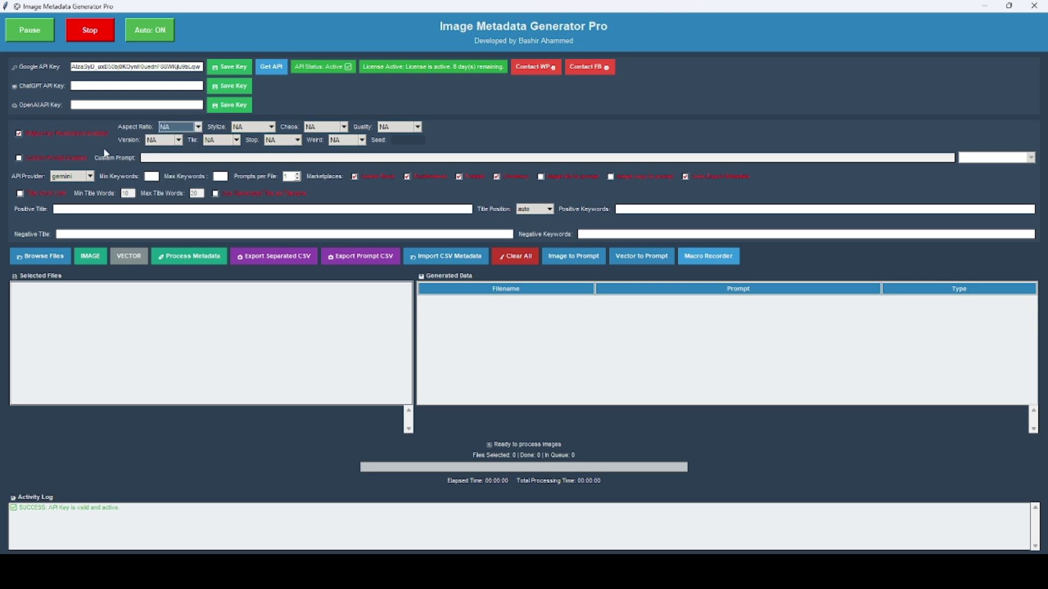
{"action": "left_click", "coordinate": [19, 134]}
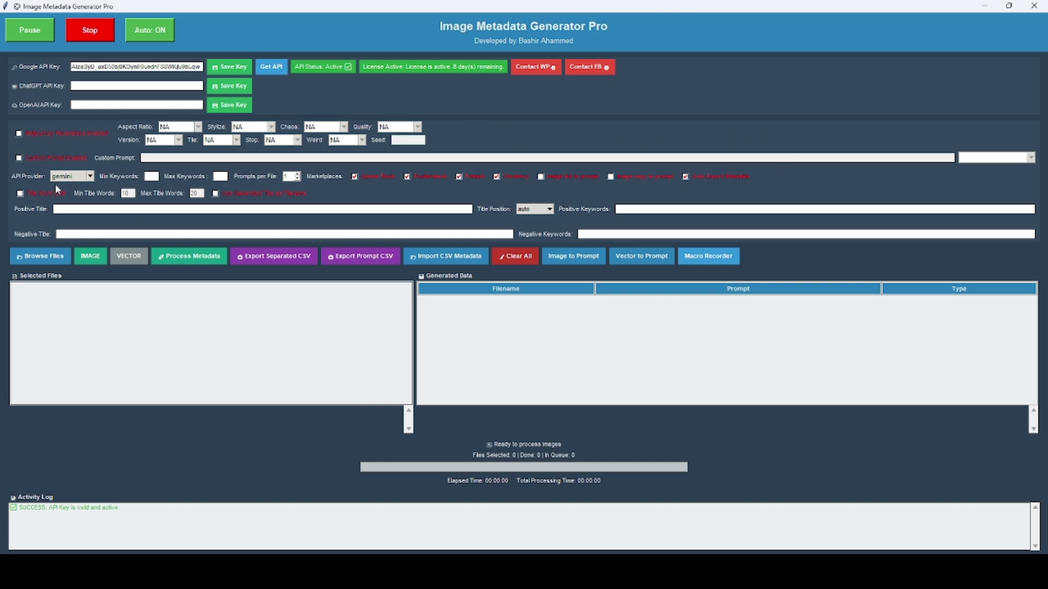
Examine the available API providers and the keyword limit fields.
{"action": "left_click", "coordinate": [89, 176]}
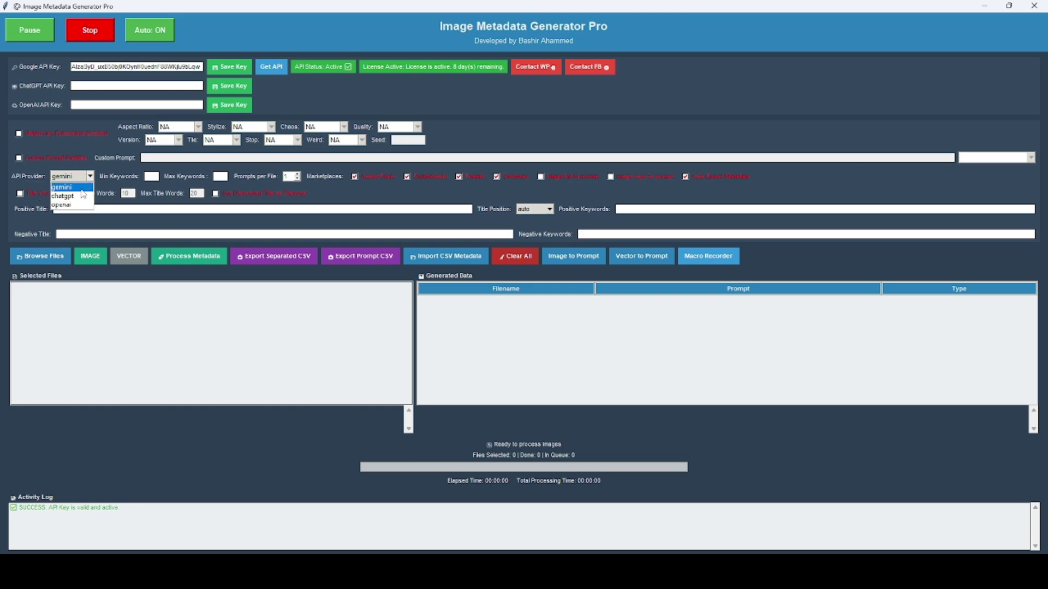
{"action": "left_click", "coordinate": [96, 169]}
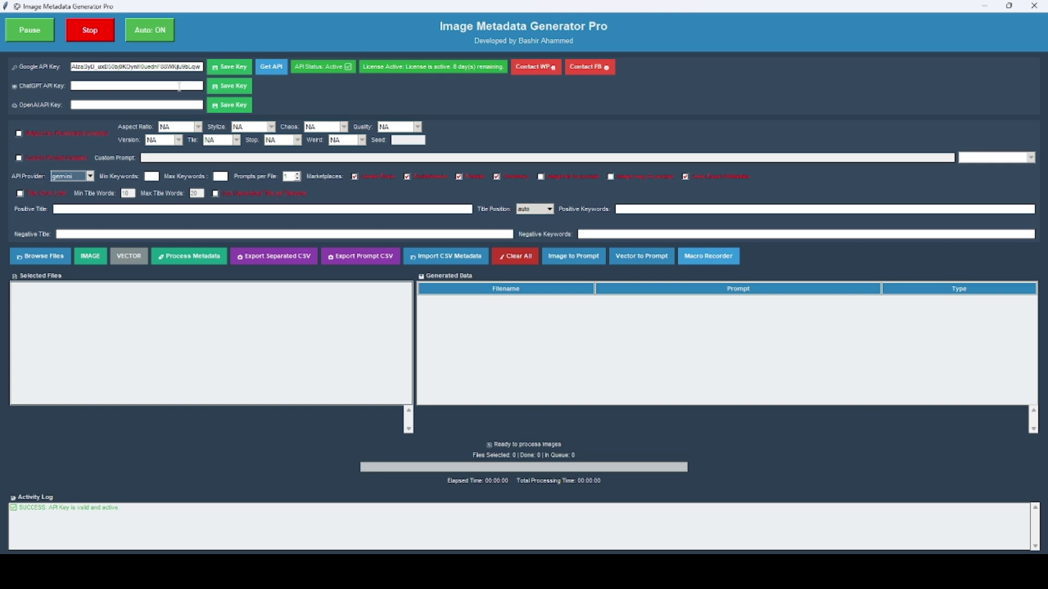
{"action": "left_click", "coordinate": [91, 177]}
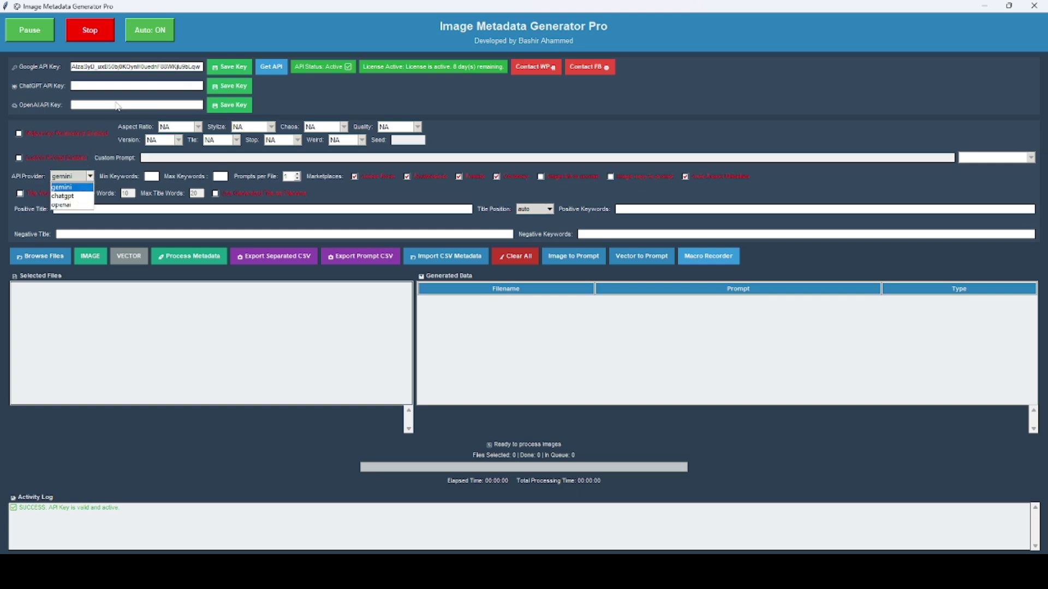
{"action": "left_click", "coordinate": [91, 177]}
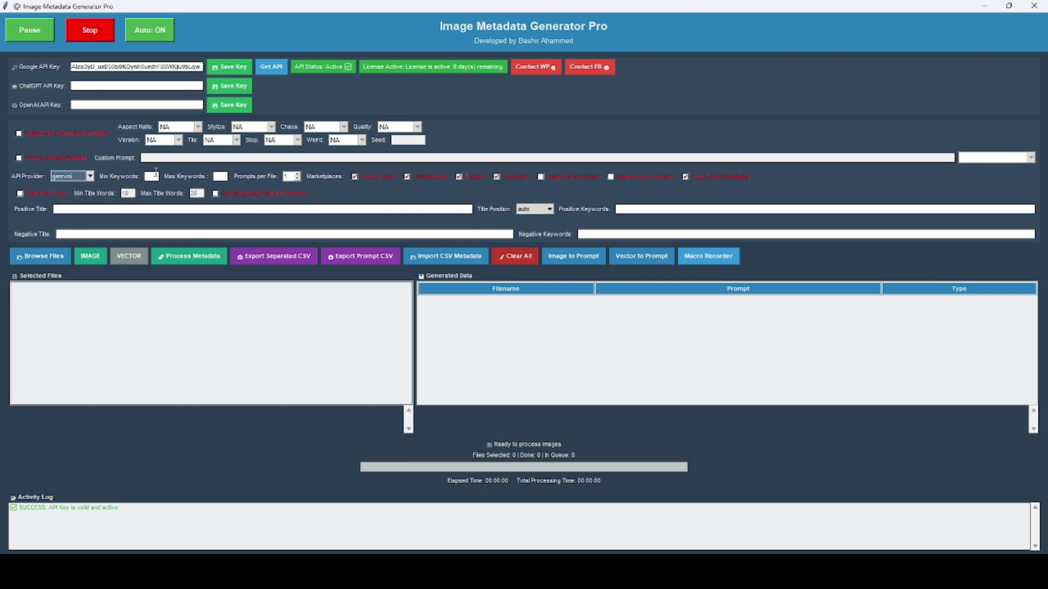
{"action": "left_click", "coordinate": [159, 176]}
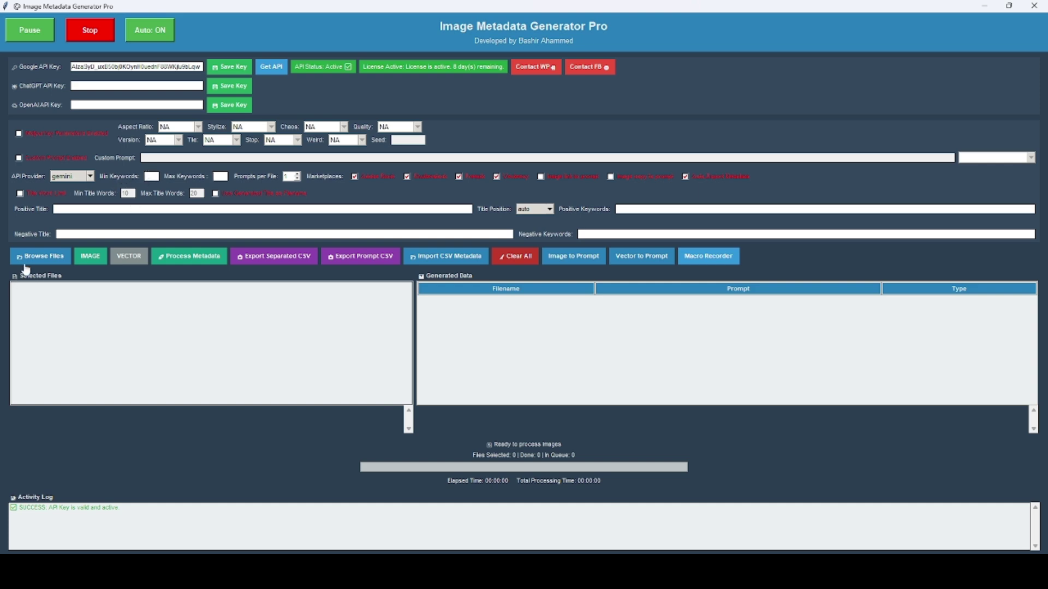
{"action": "left_click", "coordinate": [29, 265]}
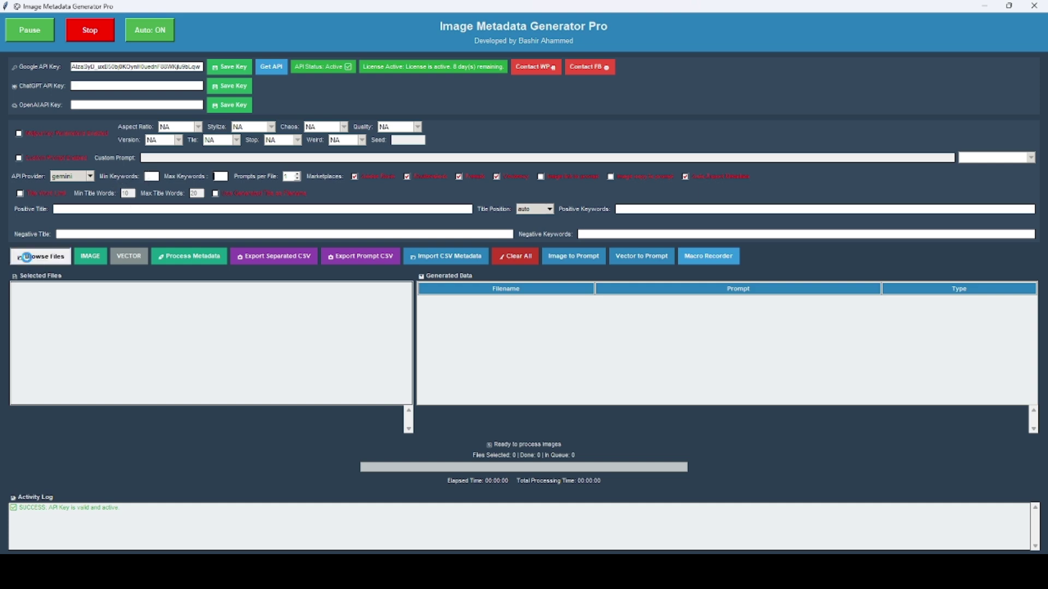
{"action": "key", "text": "Escape"}
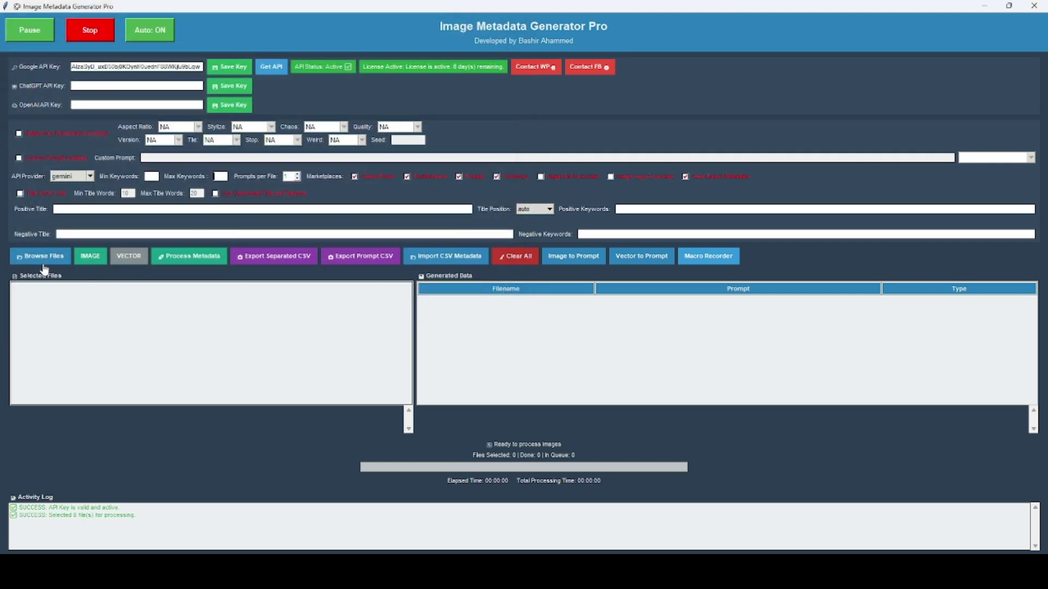
{"action": "left_click", "coordinate": [115, 261]}
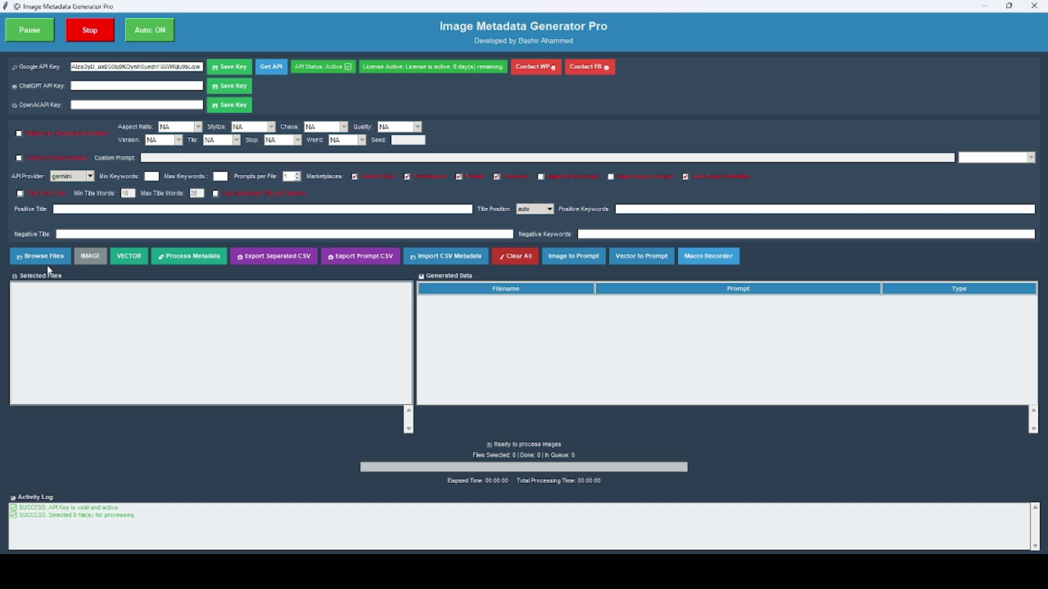
{"action": "left_click", "coordinate": [90, 259]}
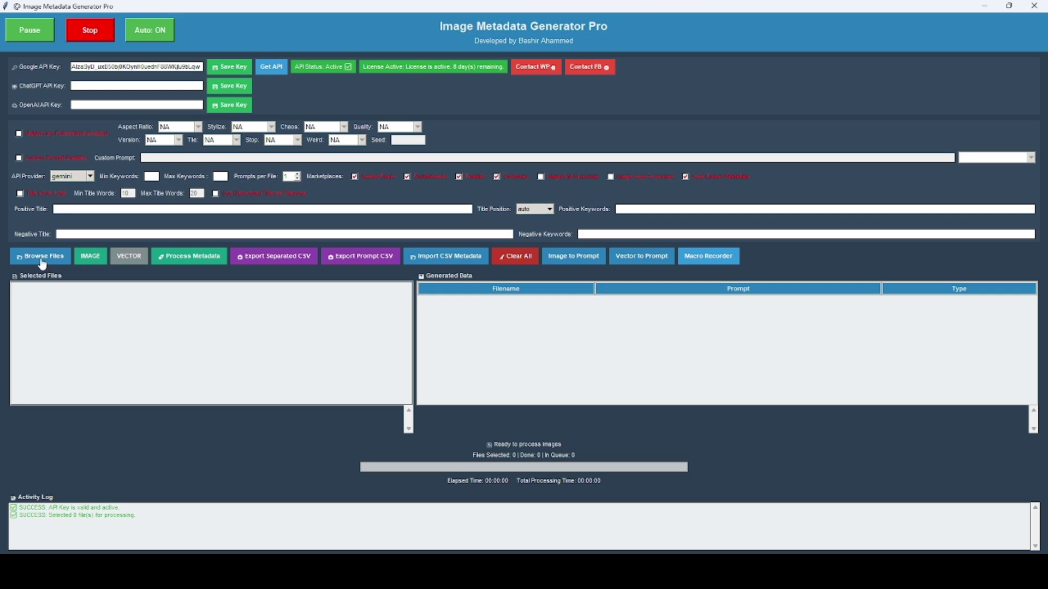
Browse to the copied Meta Gen Pro Result folder path and load all seven JPG images, leaving out subfolder 2.
{"action": "left_click", "coordinate": [42, 259]}
{"action": "left_click", "coordinate": [328, 44]}
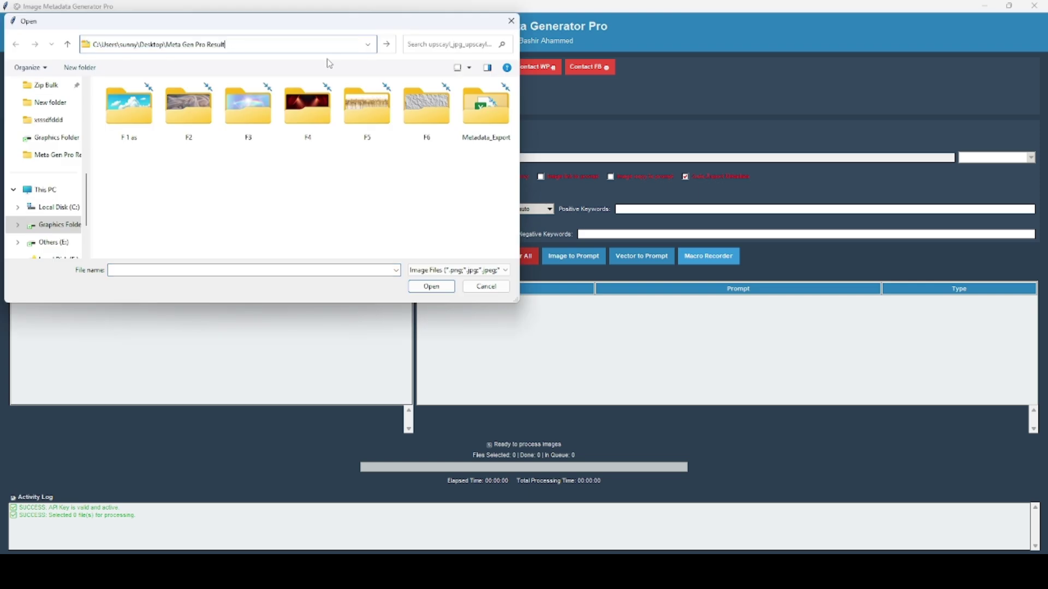
{"action": "left_click", "coordinate": [421, 286]}
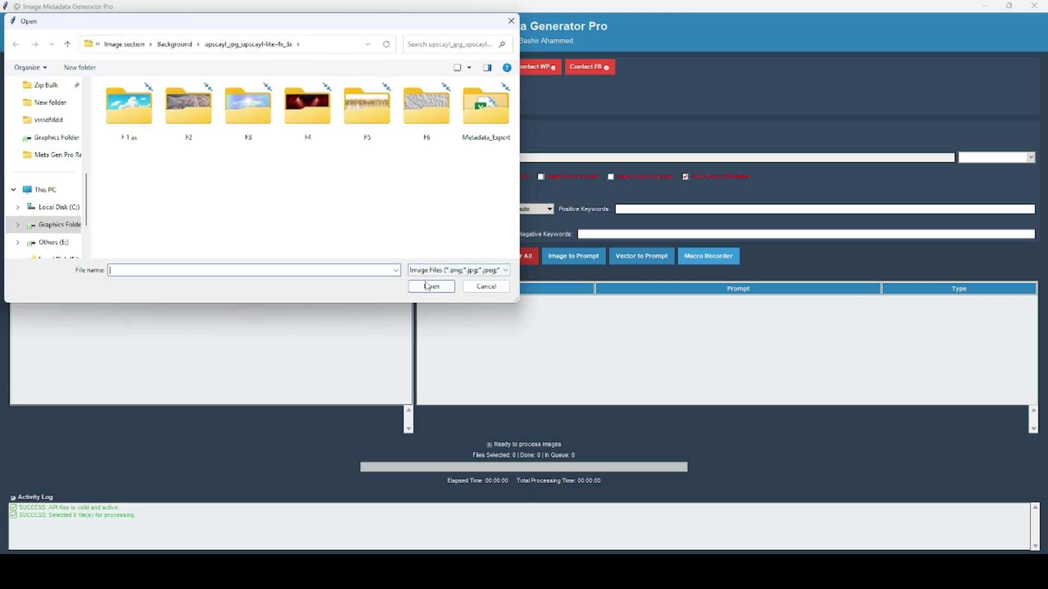
{"action": "left_click", "coordinate": [309, 46]}
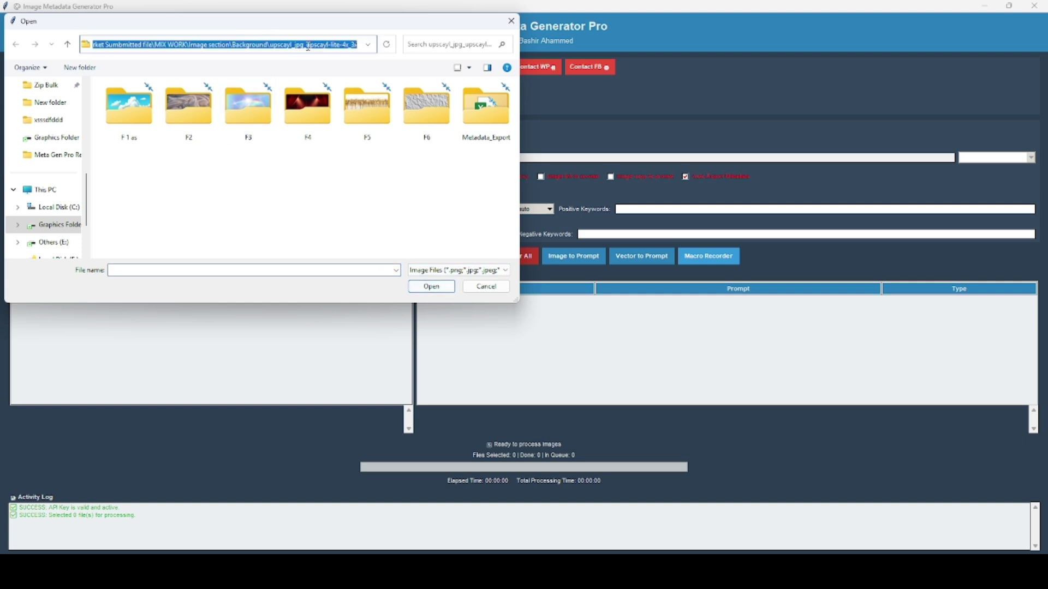
{"action": "key", "text": "ctrl+v"}
{"action": "key", "text": "Return"}
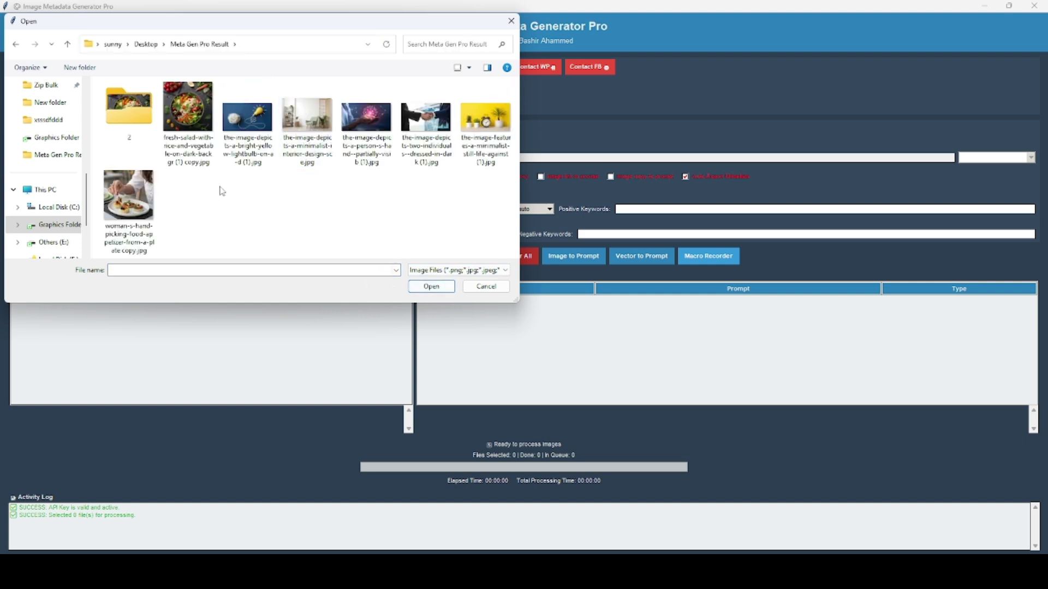
{"action": "left_click", "coordinate": [166, 115]}
{"action": "left_click", "coordinate": [139, 211], "text": "shift"}
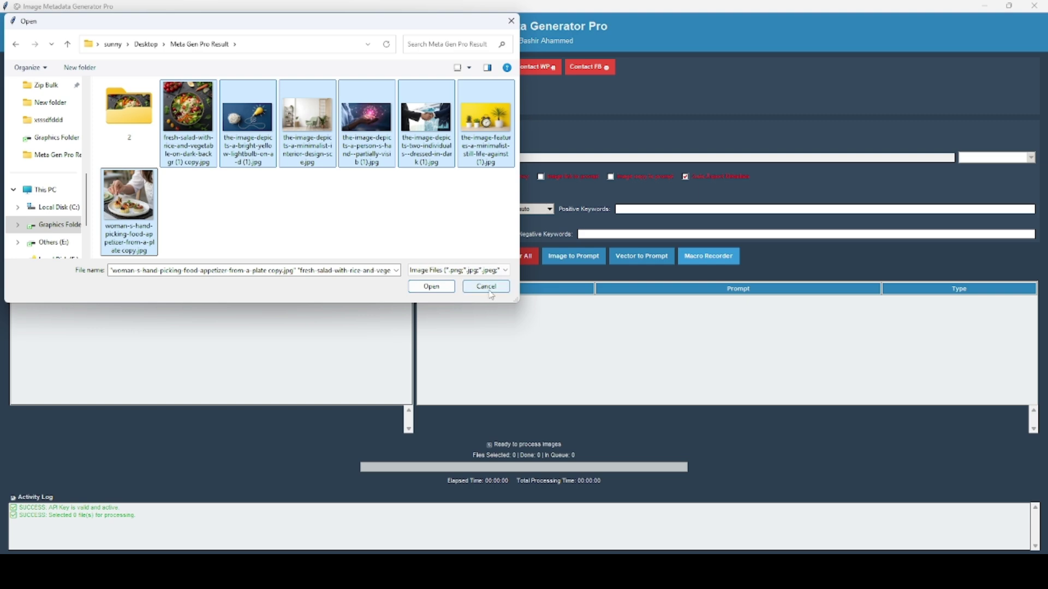
{"action": "left_click", "coordinate": [421, 293]}
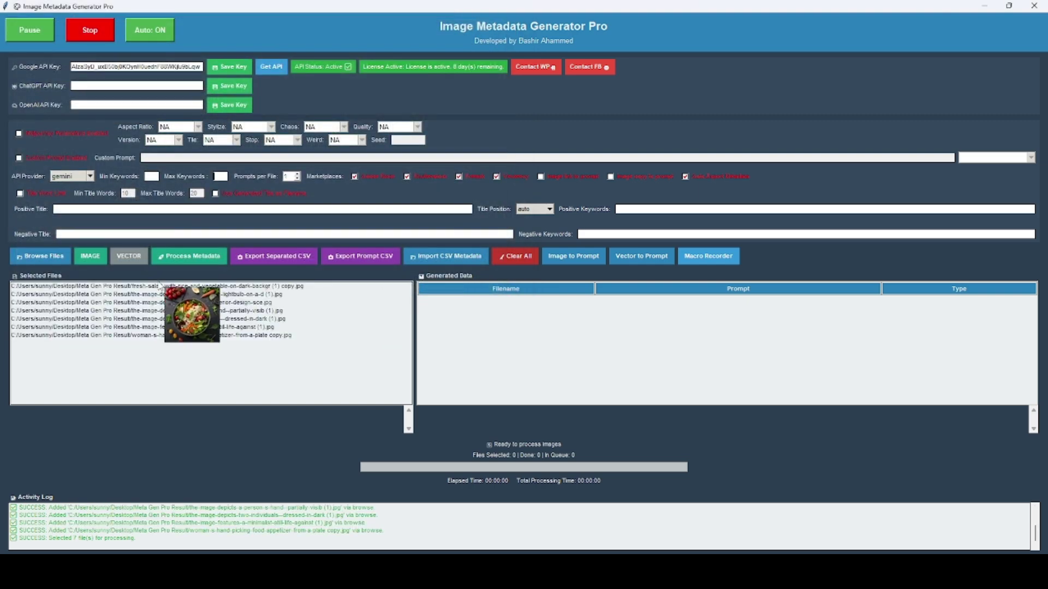
Set the minimum keywords to 35 and fill in the maximum keywords limit, keeping the third-party marketplace selections.
{"action": "left_click_drag", "start_coordinate": [234, 399], "coordinate": [380, 311]}
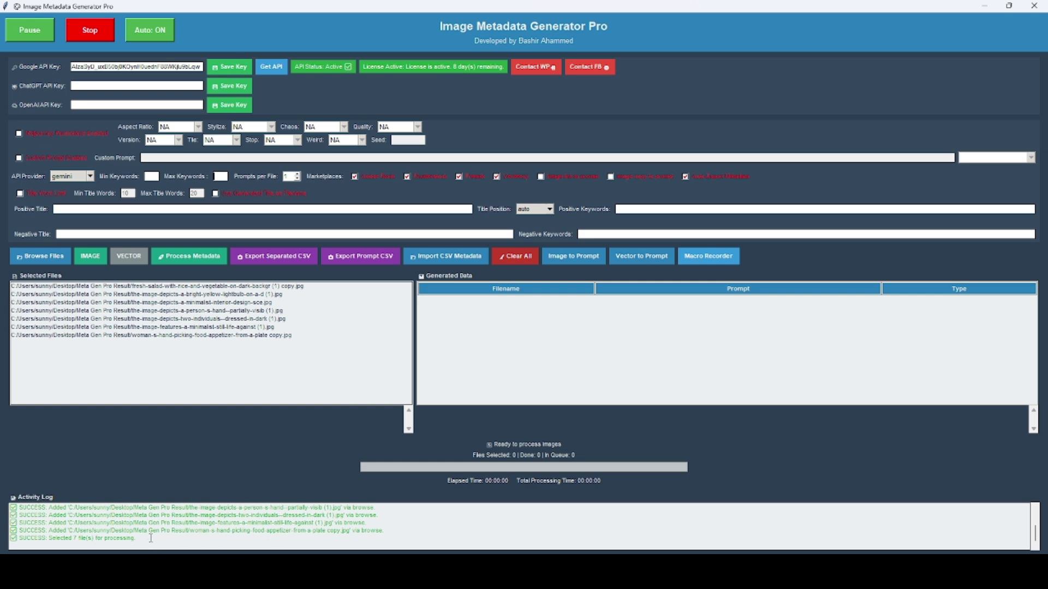
{"action": "double_click", "coordinate": [47, 543]}
{"action": "left_click", "coordinate": [149, 176]}
{"action": "type", "text": "35"}
{"action": "type", "text": "4"}
{"action": "type", "text": "5"}
{"action": "left_click", "coordinate": [408, 179]}
{"action": "left_click", "coordinate": [497, 177]}
Enable the title word limit and set the title length to a minimum of 20 and a maximum of 30 words.
{"action": "left_click", "coordinate": [20, 193]}
{"action": "left_click", "coordinate": [20, 194]}
{"action": "left_click", "coordinate": [20, 193]}
{"action": "left_click_drag", "start_coordinate": [131, 194], "coordinate": [116, 192]}
{"action": "type", "text": "20"}
{"action": "left_click_drag", "start_coordinate": [203, 193], "coordinate": [185, 192]}
{"action": "type", "text": "30"}
Switch to the Meta Gen Pro Result folder in File Explorer and examine the original names of the seven JPG images.
{"action": "left_click", "coordinate": [549, 577]}
{"action": "left_click", "coordinate": [610, 521]}
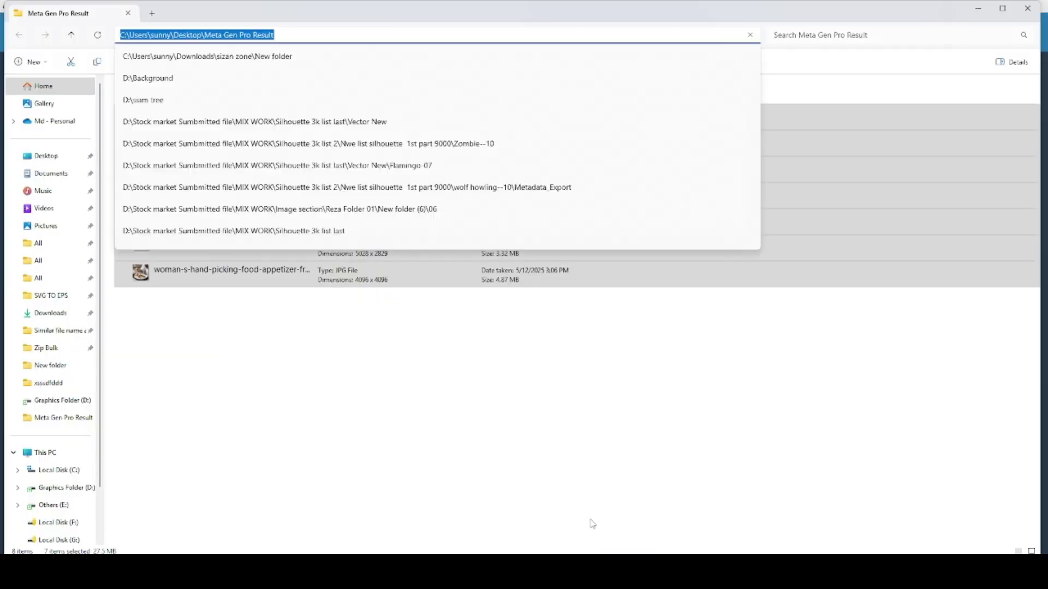
{"action": "left_click", "coordinate": [374, 295]}
{"action": "left_click_drag", "start_coordinate": [179, 325], "coordinate": [243, 109]}
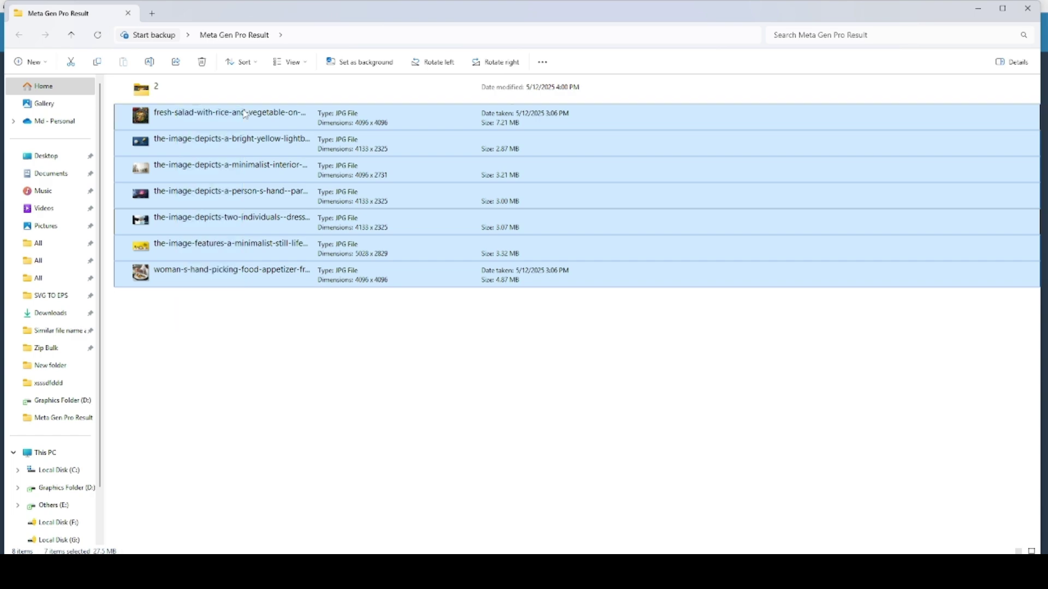
{"action": "left_click", "coordinate": [246, 300]}
{"action": "left_click_drag", "start_coordinate": [198, 305], "coordinate": [232, 119]}
{"action": "left_click", "coordinate": [978, 11]}
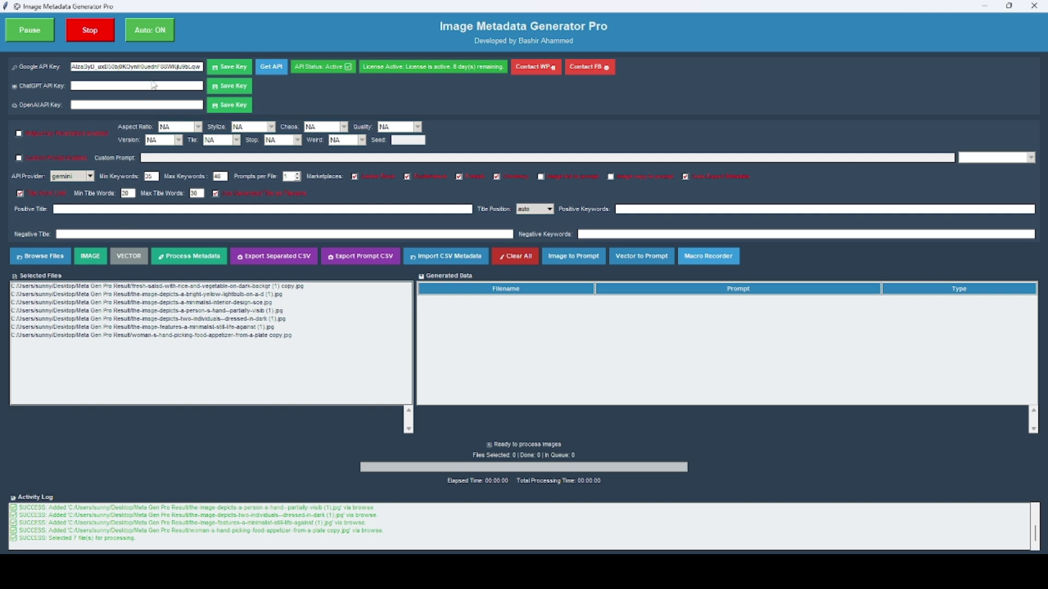
Keep automatic mode on and start processing the metadata of the loaded images.
{"action": "left_click", "coordinate": [152, 39]}
{"action": "left_click", "coordinate": [153, 40]}
{"action": "left_click", "coordinate": [183, 266]}
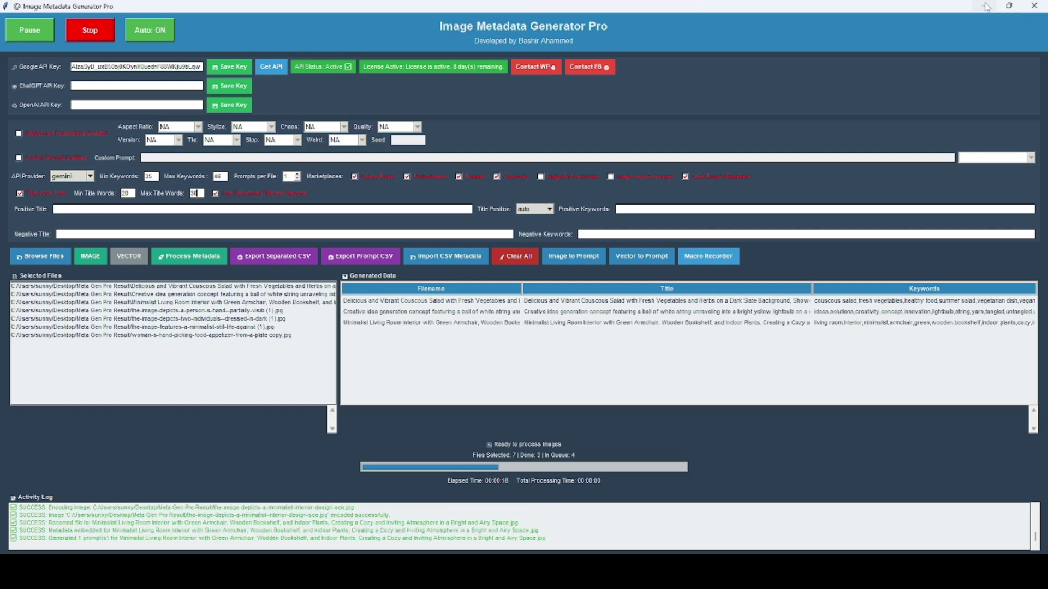
Examine the image names and tags in the Meta Gen Pro Result folder, and check the processing progress in Image Metadata Generator Pro.
{"action": "left_click", "coordinate": [986, 6]}
{"action": "double_click", "coordinate": [482, 281]}
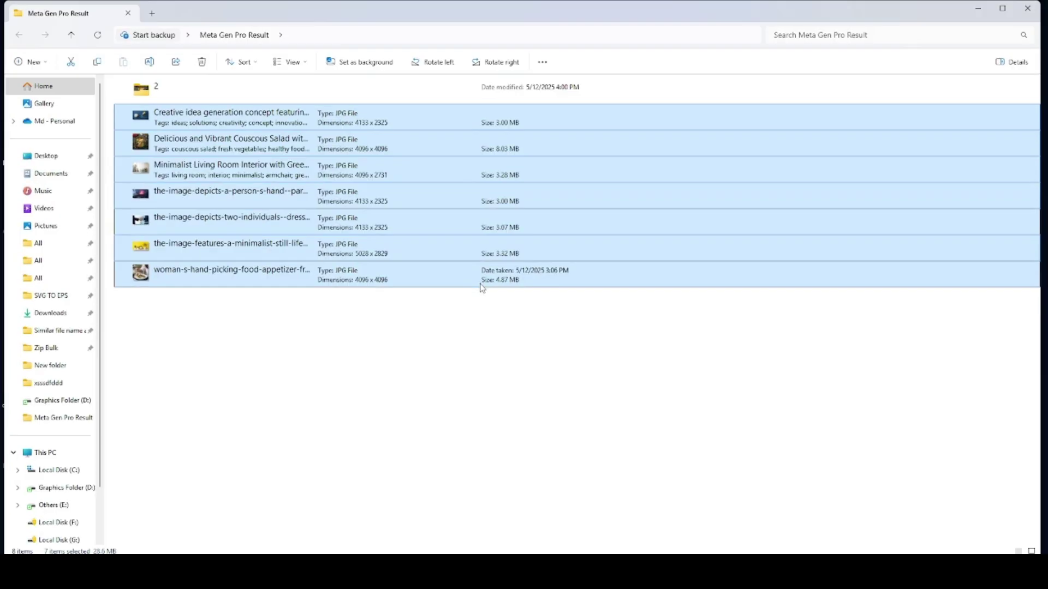
{"action": "left_click", "coordinate": [350, 329]}
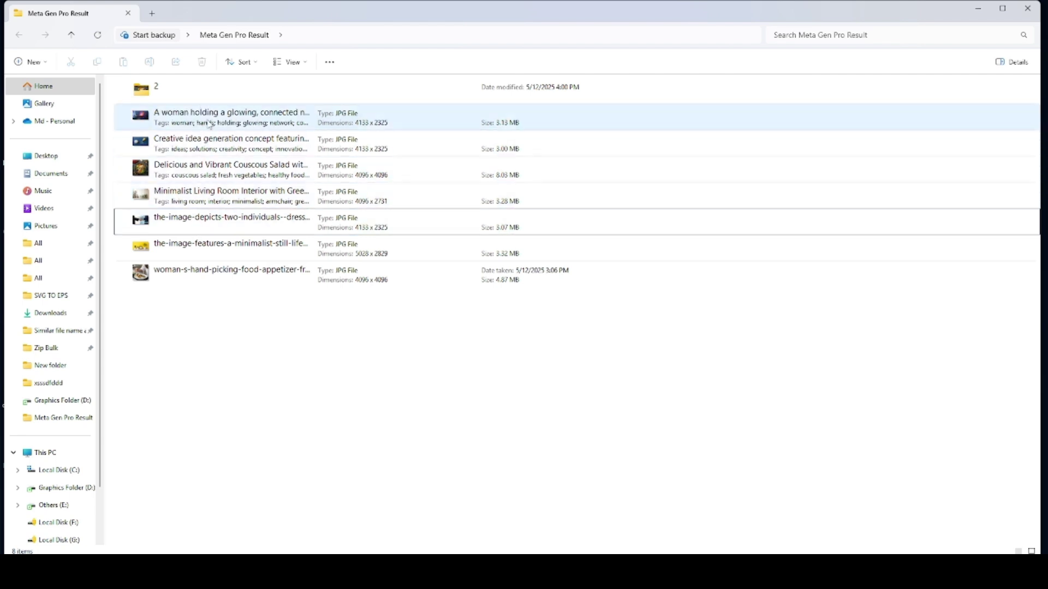
{"action": "left_click", "coordinate": [190, 170]}
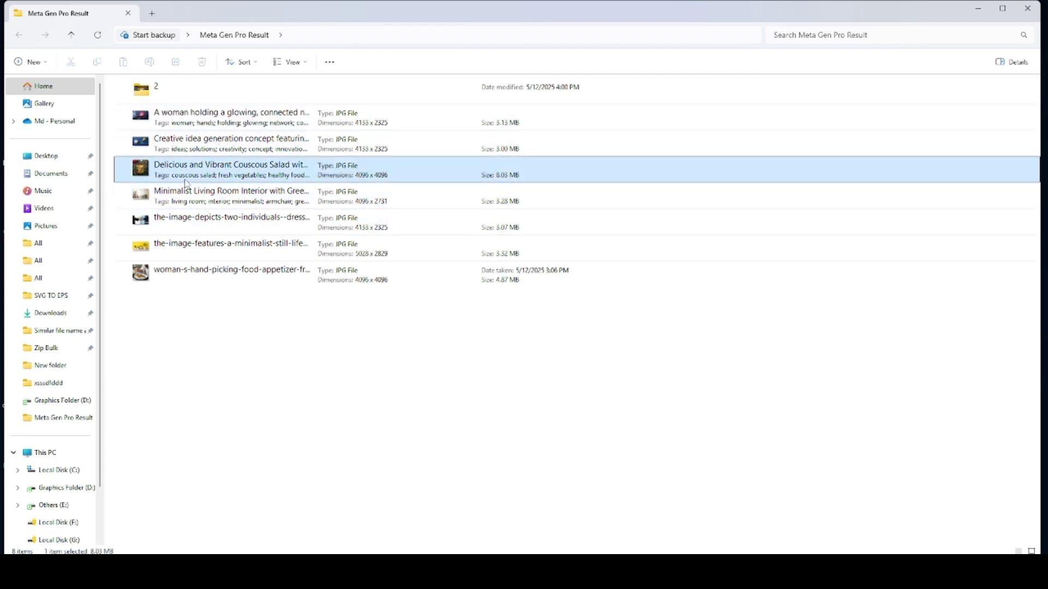
{"action": "left_click", "coordinate": [191, 116]}
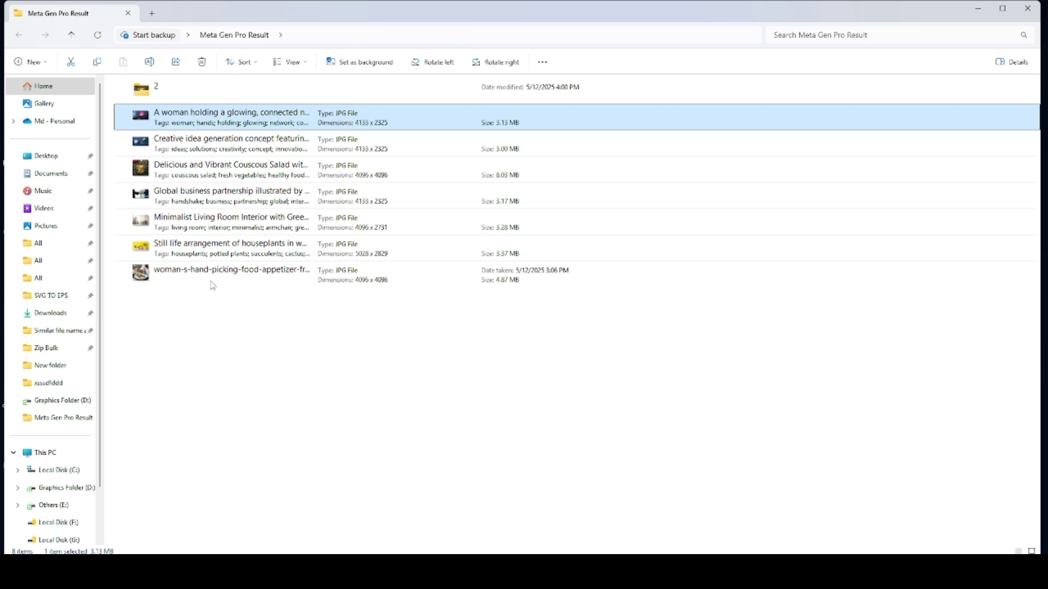
{"action": "key", "text": "alt+Tab"}
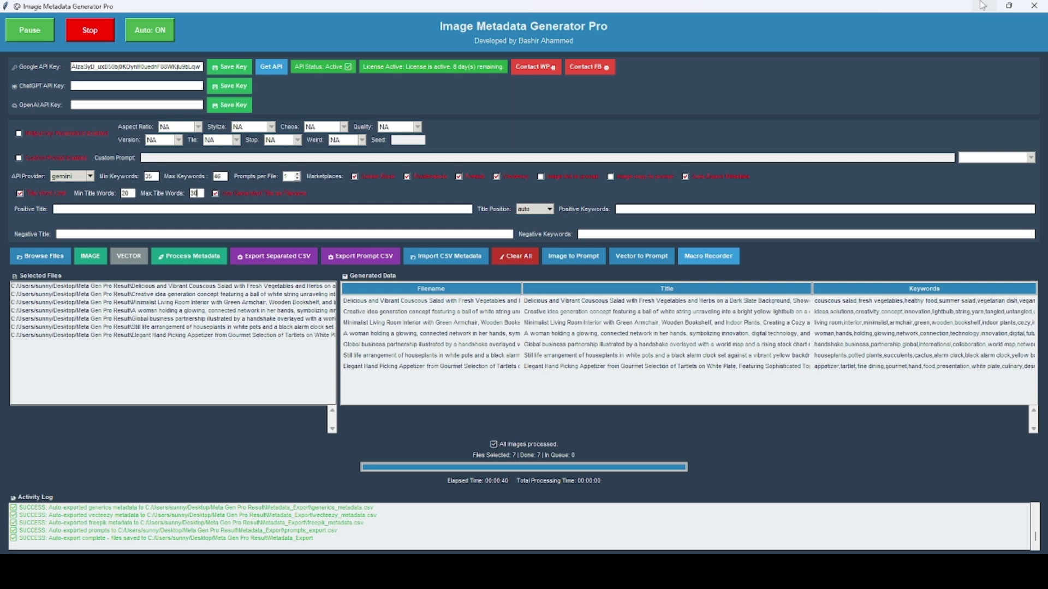
{"action": "left_click", "coordinate": [985, 7]}
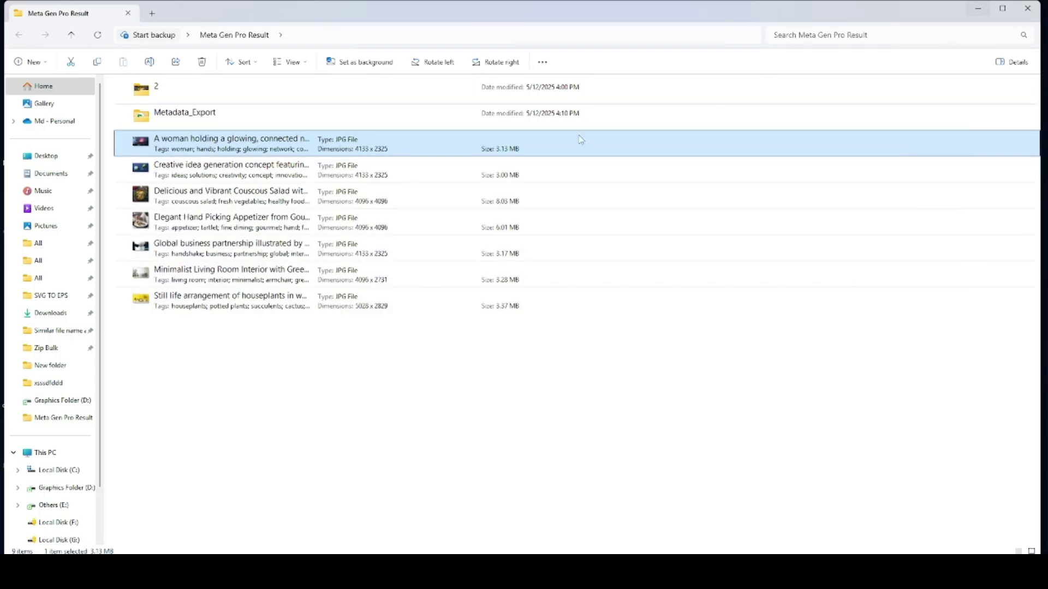
Open the Metadata_Export folder and display its marketplace CSV files as large icons.
{"action": "left_click", "coordinate": [202, 121]}
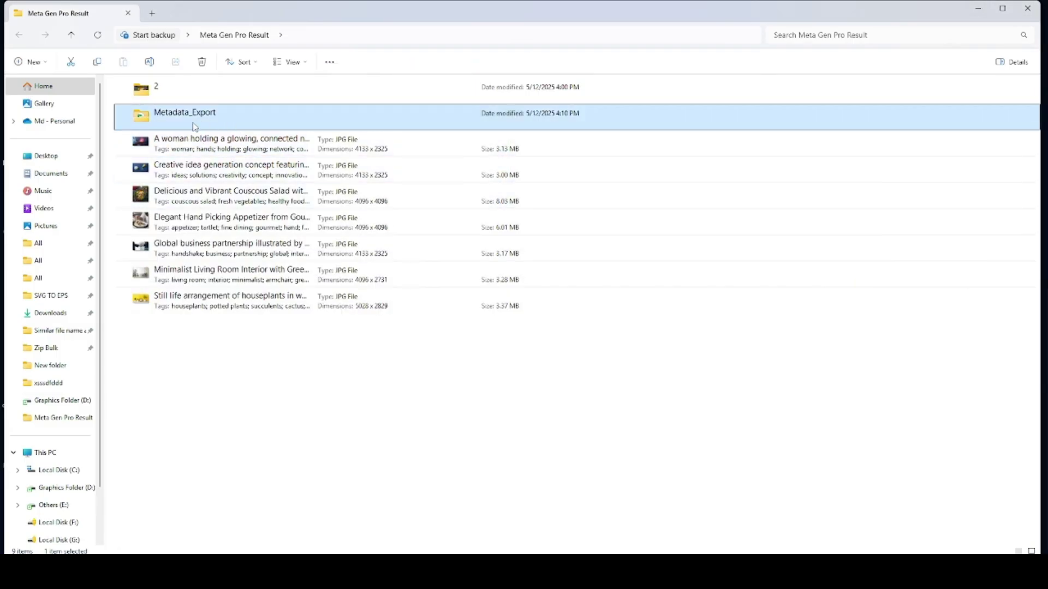
{"action": "double_click", "coordinate": [199, 125]}
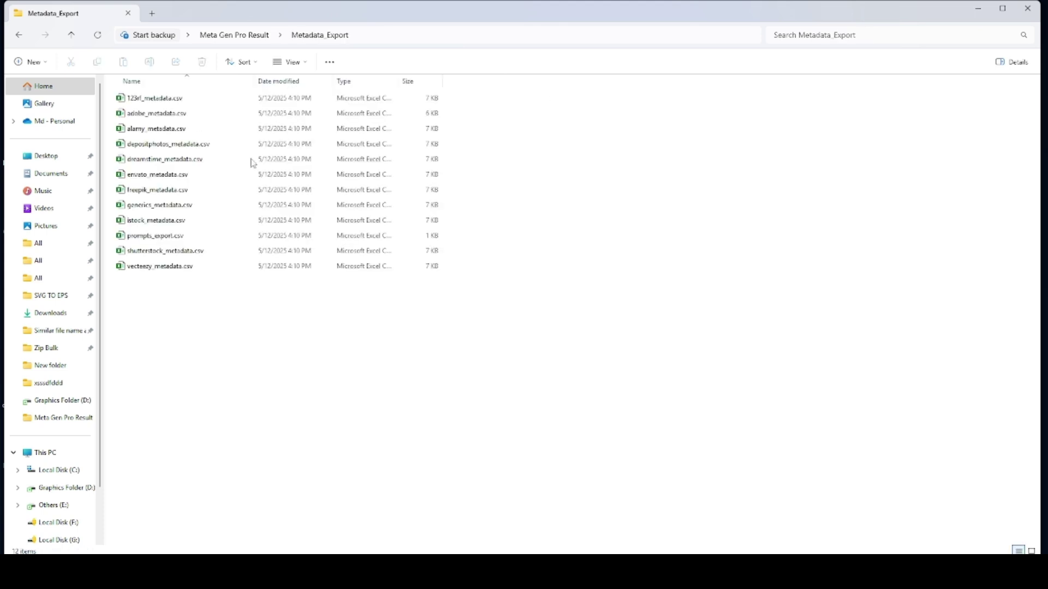
{"action": "key", "text": "ctrl+shift+2"}
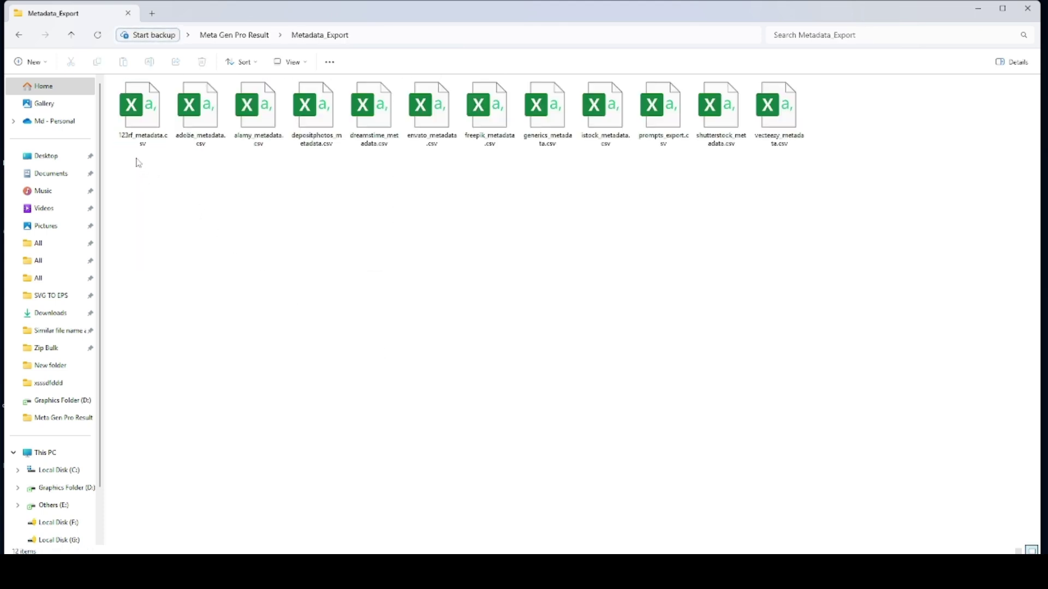
{"action": "mouse_move", "coordinate": [137, 163]}
{"action": "left_mouse_down"}
{"action": "mouse_move", "coordinate": [286, 174]}
{"action": "mouse_move", "coordinate": [140, 171]}
{"action": "left_mouse_up"}
{"action": "left_click_drag", "start_coordinate": [829, 159], "coordinate": [154, 199]}
{"action": "left_click_drag", "start_coordinate": [117, 155], "coordinate": [835, 187]}
{"action": "left_click_drag", "start_coordinate": [149, 191], "coordinate": [802, 188]}
Open adobe_metadata.csv in Excel and widen the Title, Keywords and Category1 columns.
{"action": "left_click", "coordinate": [210, 137]}
{"action": "double_click", "coordinate": [201, 117]}
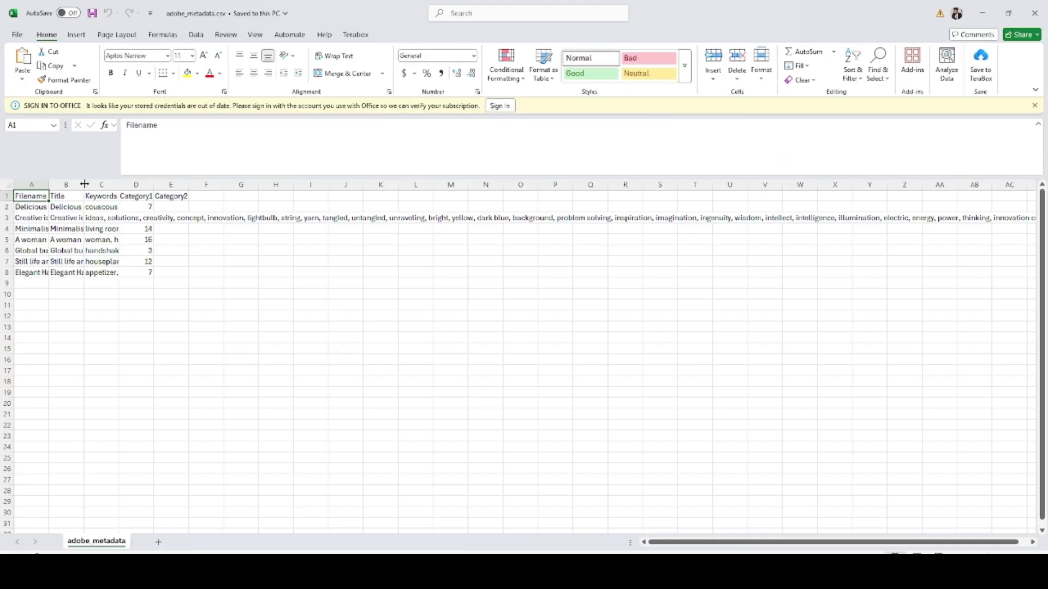
{"action": "left_click_drag", "start_coordinate": [84, 185], "coordinate": [685, 186]}
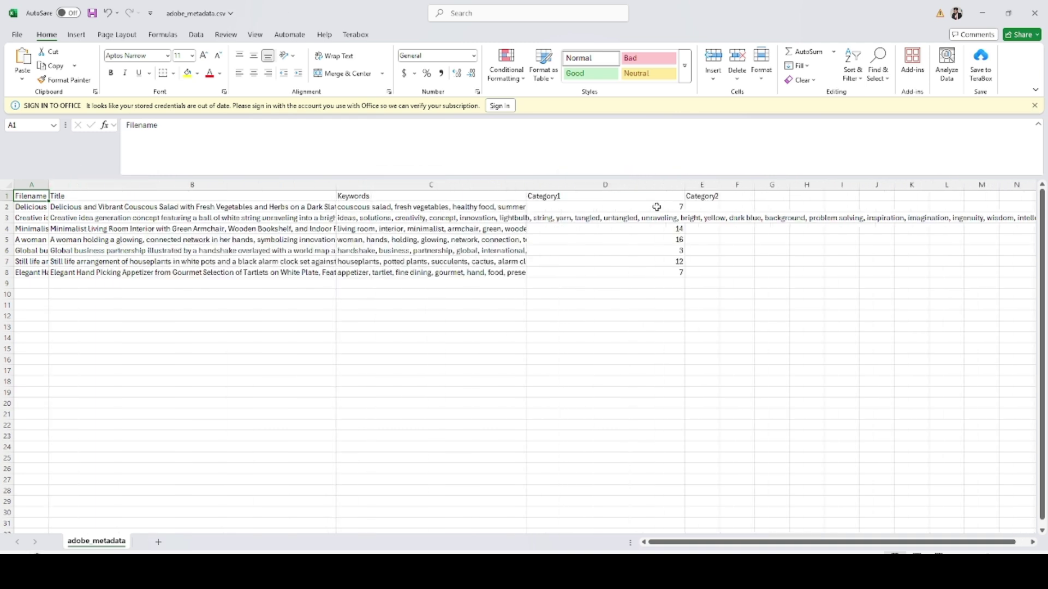
Delete the Category2 column from the adobe_metadata sheet.
{"action": "left_click", "coordinate": [702, 185]}
{"action": "right_click", "coordinate": [702, 186]}
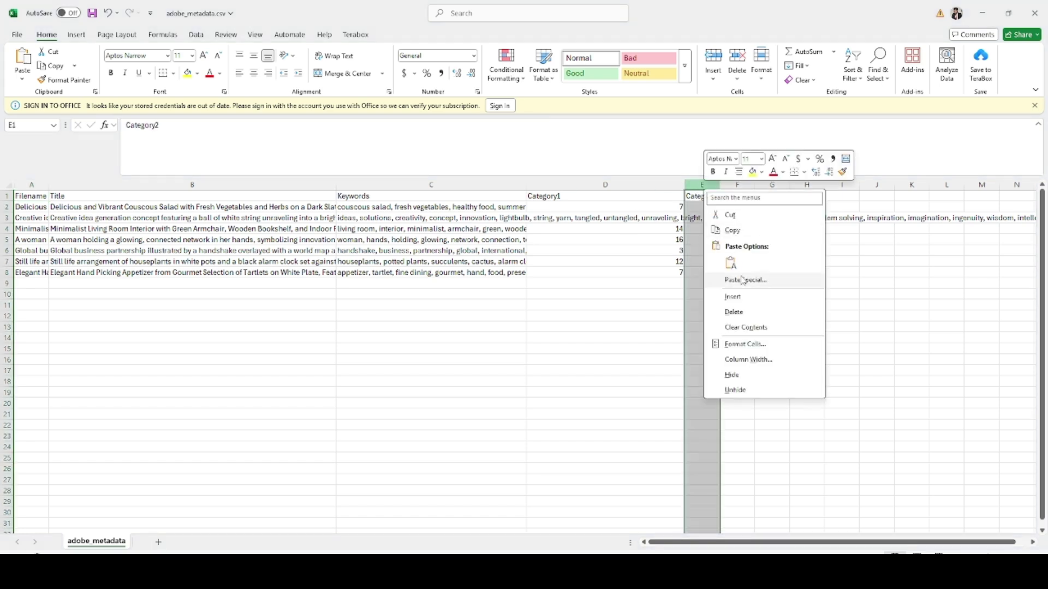
{"action": "left_click", "coordinate": [734, 312]}
{"action": "left_click", "coordinate": [568, 216]}
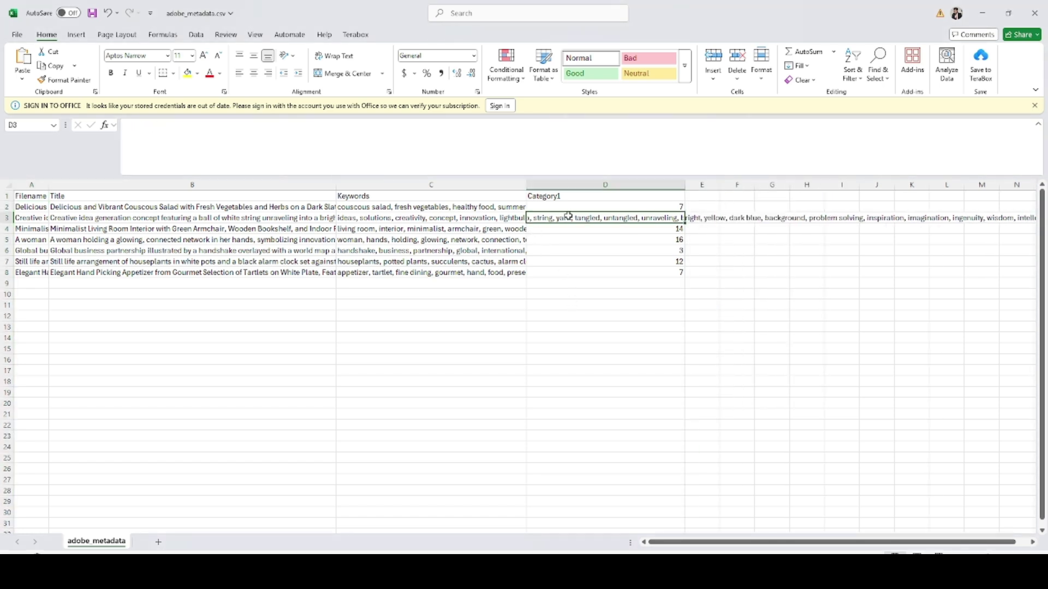
Adjust the Filename column's width and widen the Title column until the generated titles can be read.
{"action": "left_click_drag", "start_coordinate": [49, 185], "coordinate": [342, 185]}
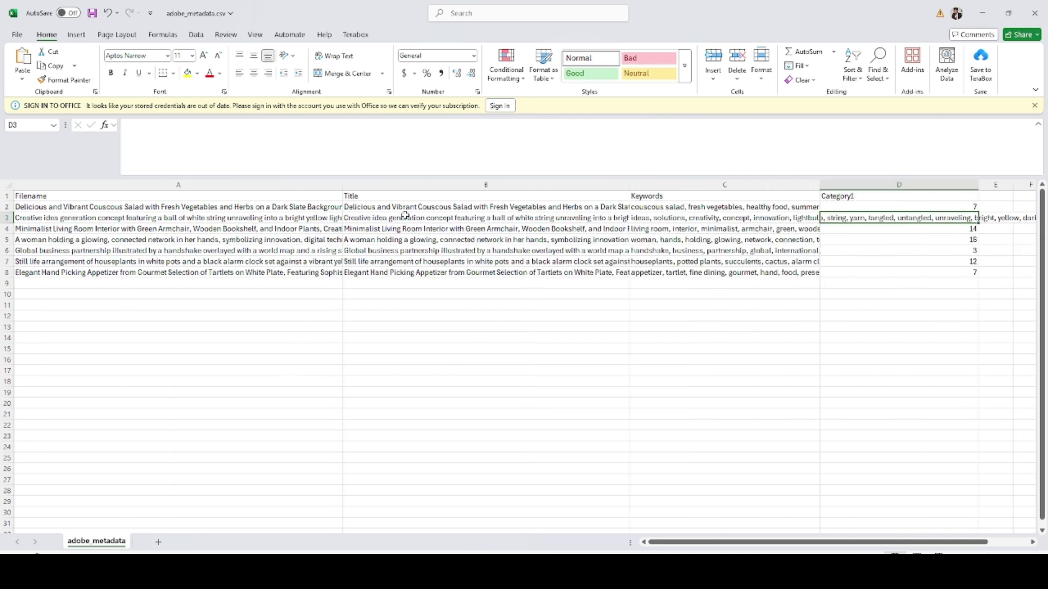
{"action": "left_click_drag", "start_coordinate": [343, 185], "coordinate": [113, 186]}
{"action": "left_click", "coordinate": [180, 208]}
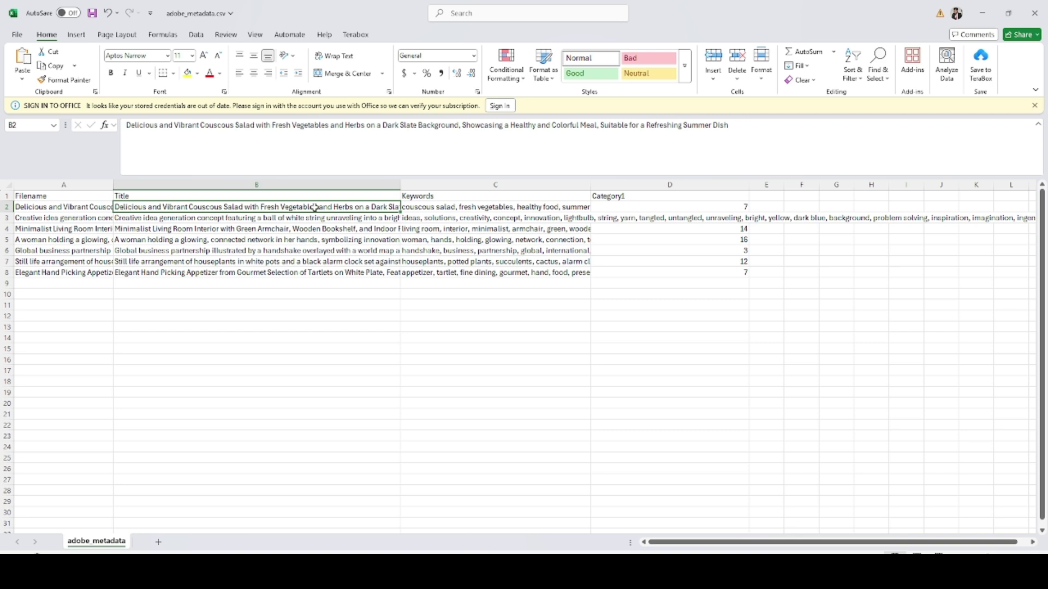
{"action": "left_click_drag", "start_coordinate": [402, 185], "coordinate": [737, 186]}
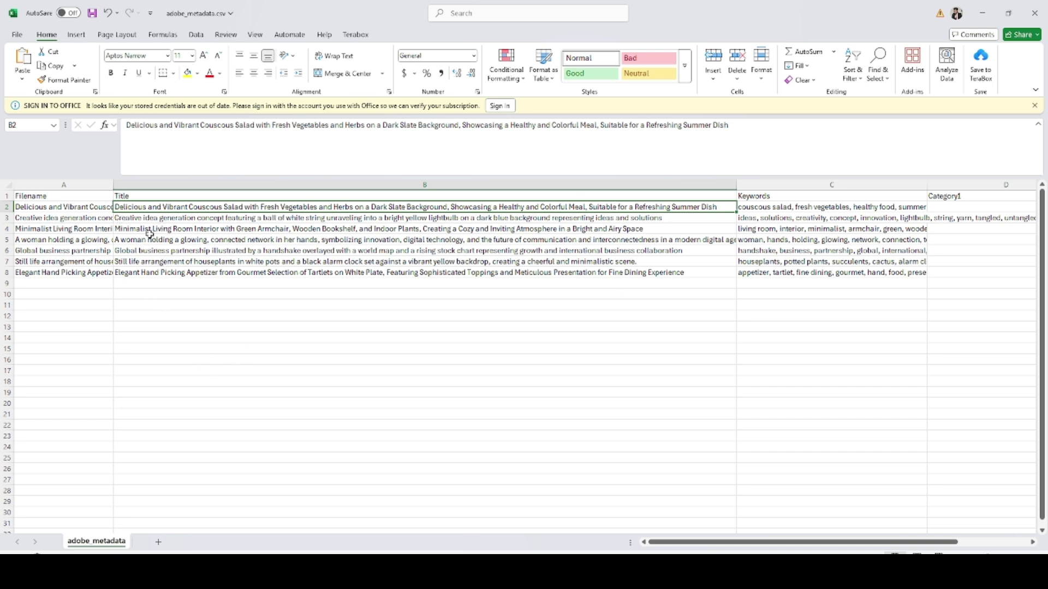
{"action": "left_click", "coordinate": [132, 220]}
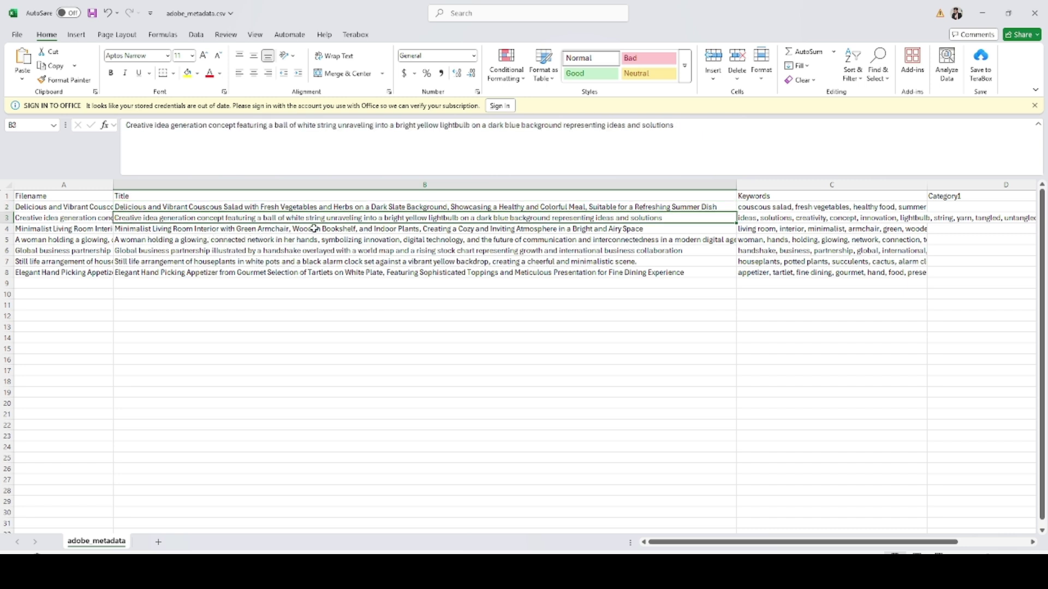
Leave the spreadsheet, reopen the Meta Gen Pro Result folder from the desktop, and display its contents as large icons.
{"action": "left_click", "coordinate": [982, 13]}
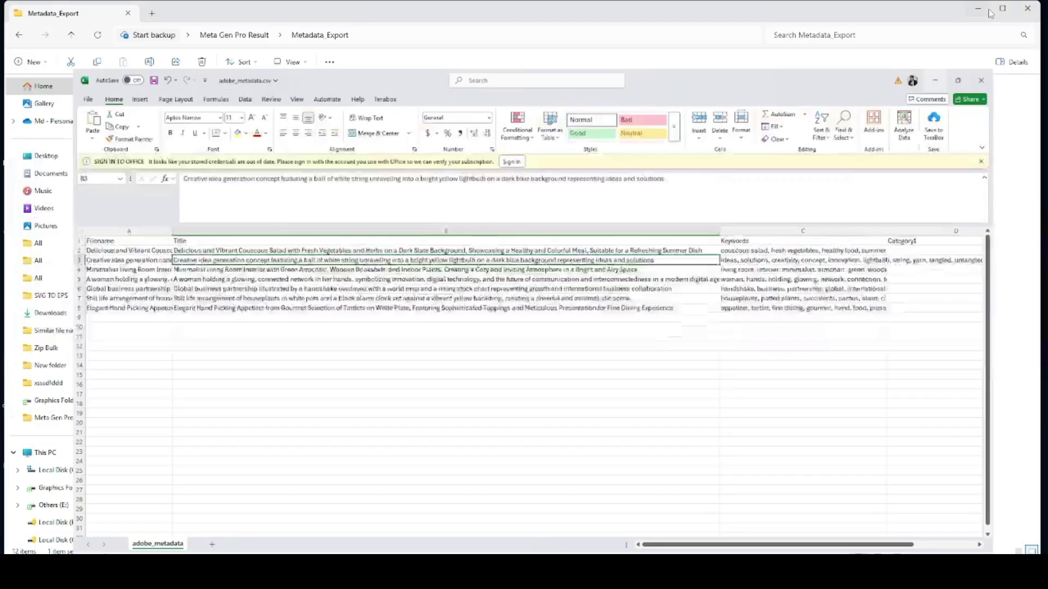
{"action": "left_click", "coordinate": [1020, 10]}
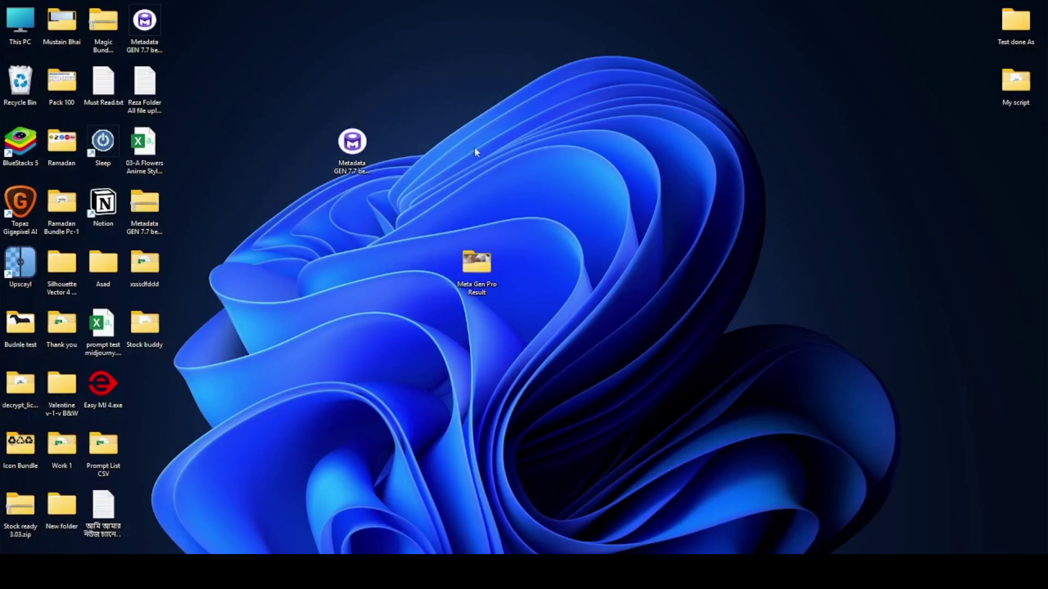
{"action": "double_click", "coordinate": [481, 269]}
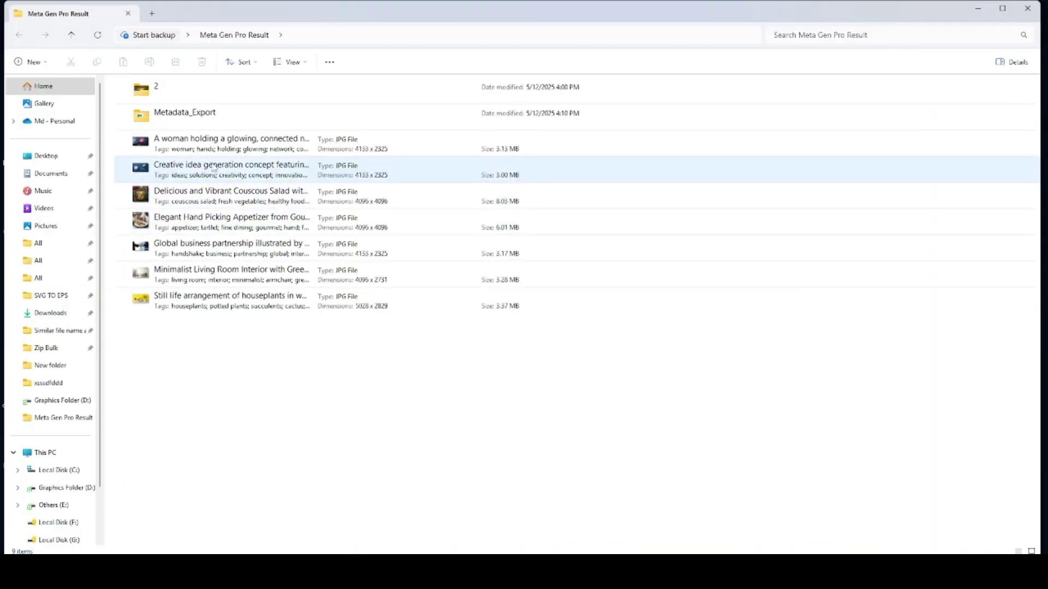
{"action": "left_click", "coordinate": [1031, 551]}
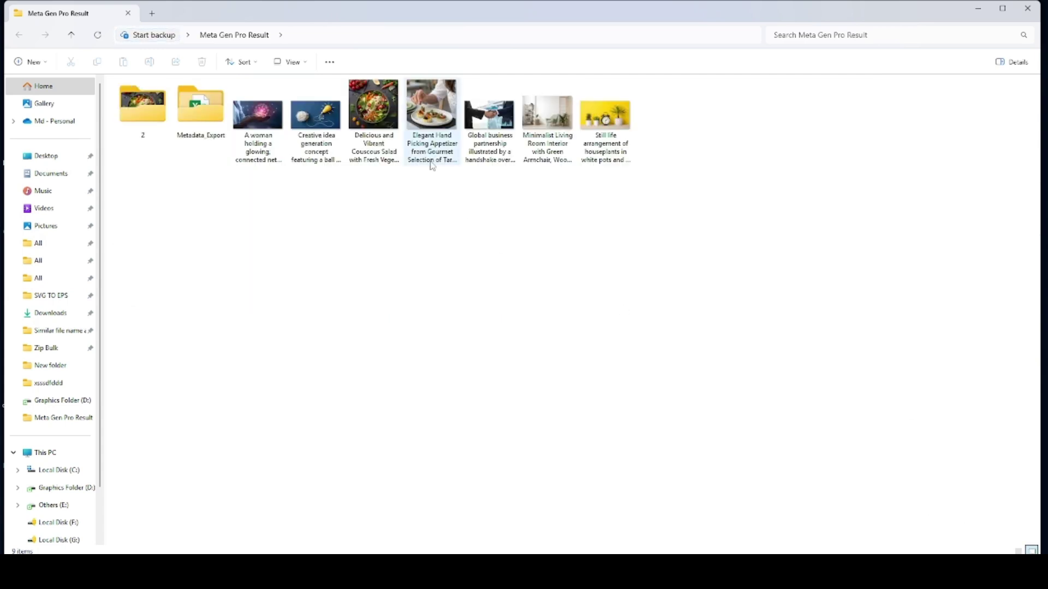
Examine the file names, titles and tags of the processed images, including the appetizer and lightbulb pictures.
{"action": "left_click", "coordinate": [369, 141]}
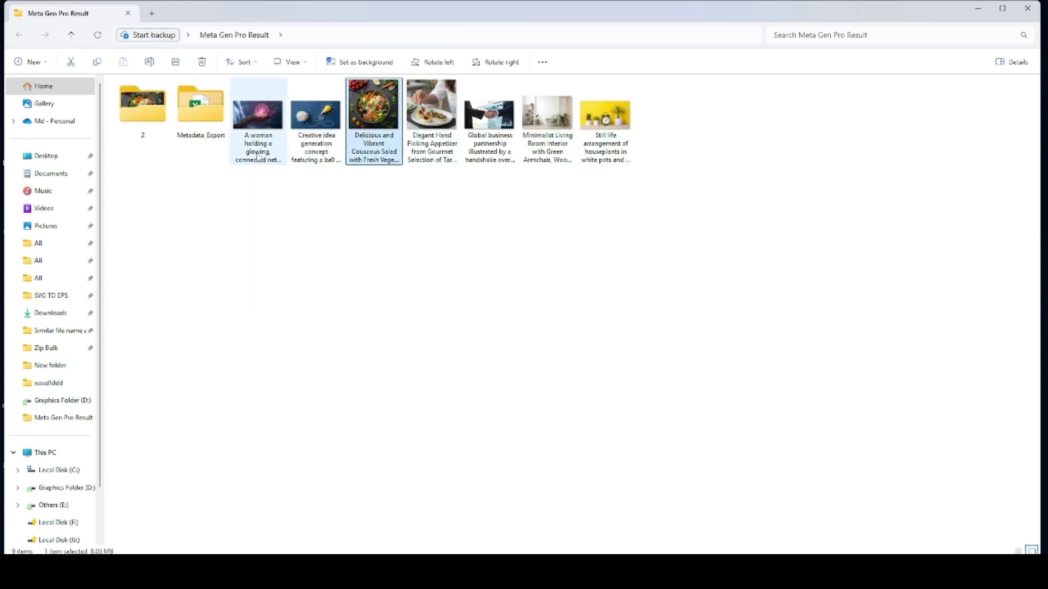
{"action": "left_click", "coordinate": [314, 182]}
{"action": "left_click_drag", "start_coordinate": [314, 182], "coordinate": [643, 164]}
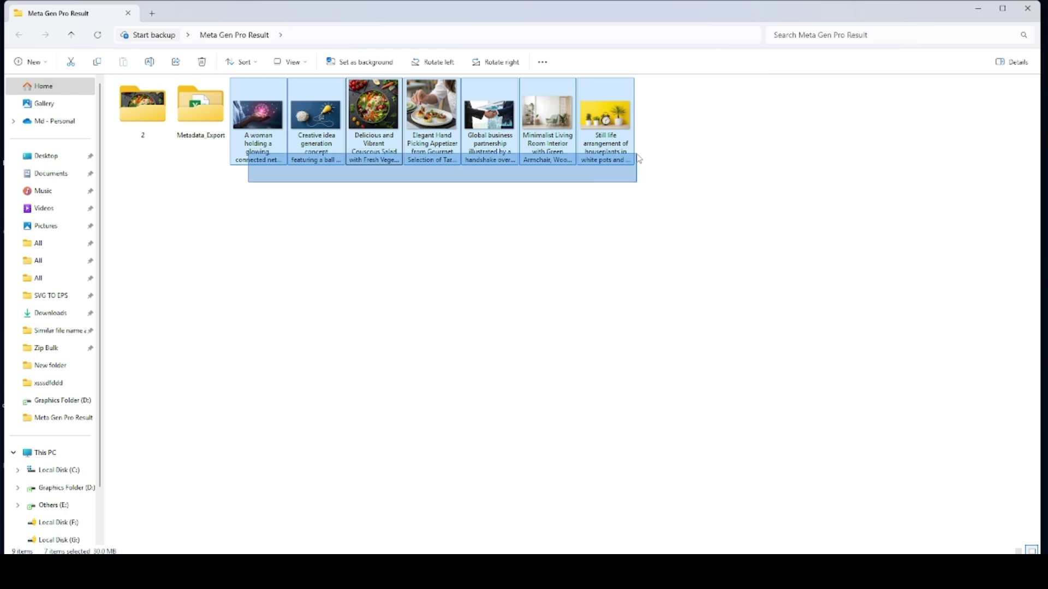
{"action": "left_click", "coordinate": [498, 243]}
{"action": "left_click", "coordinate": [423, 158]}
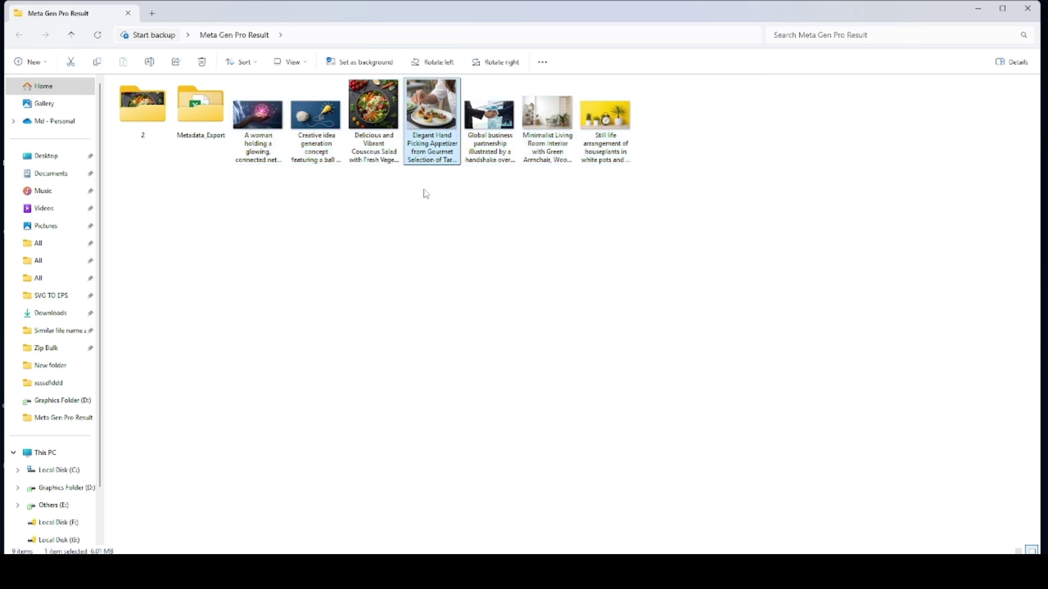
{"action": "mouse_move", "coordinate": [417, 161]}
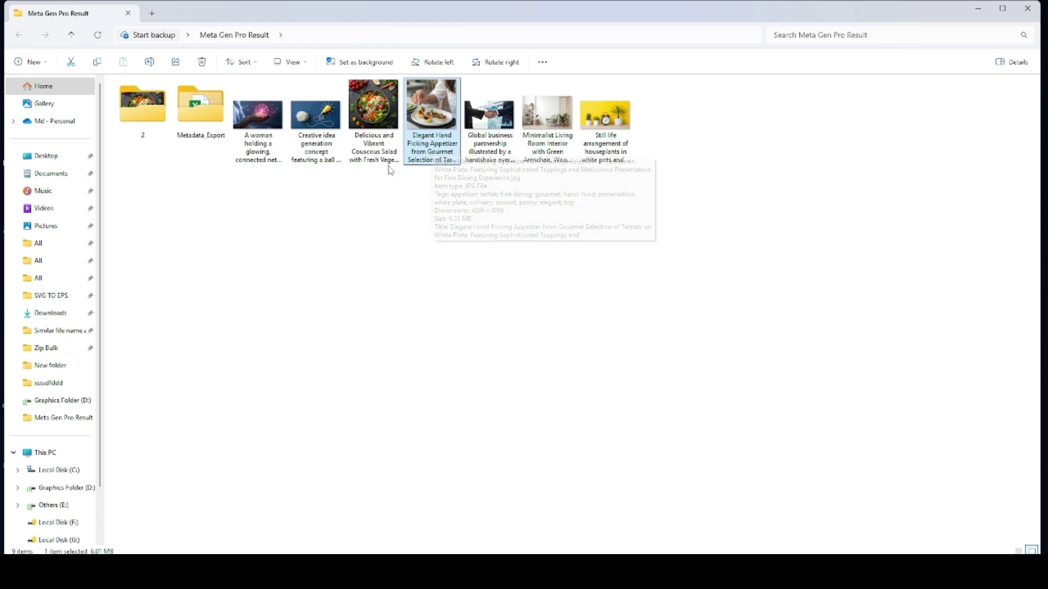
{"action": "left_click_drag", "start_coordinate": [363, 182], "coordinate": [382, 158]}
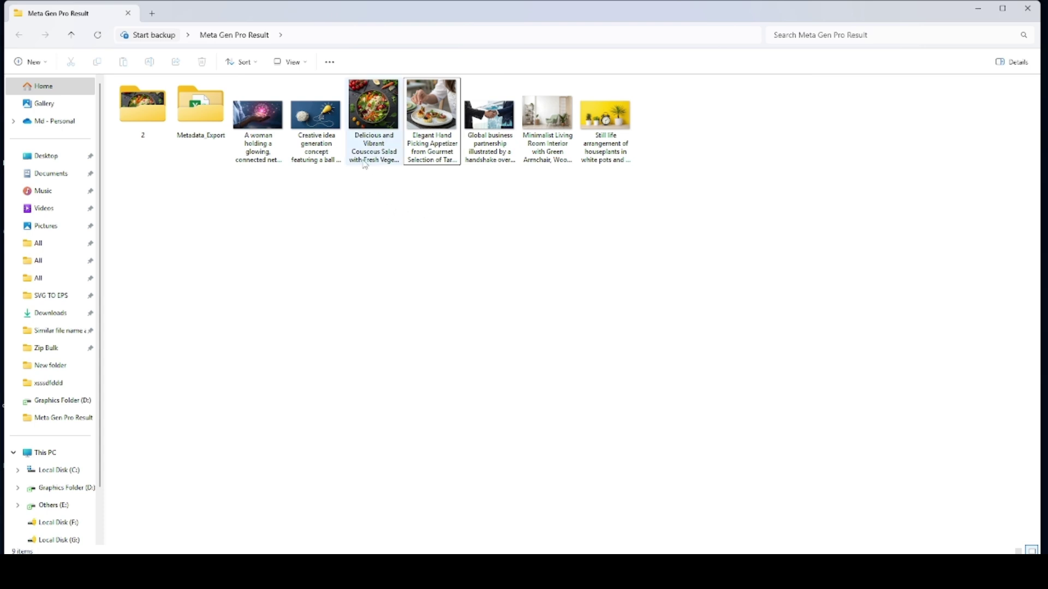
{"action": "left_click", "coordinate": [322, 152]}
{"action": "mouse_move", "coordinate": [322, 147]}
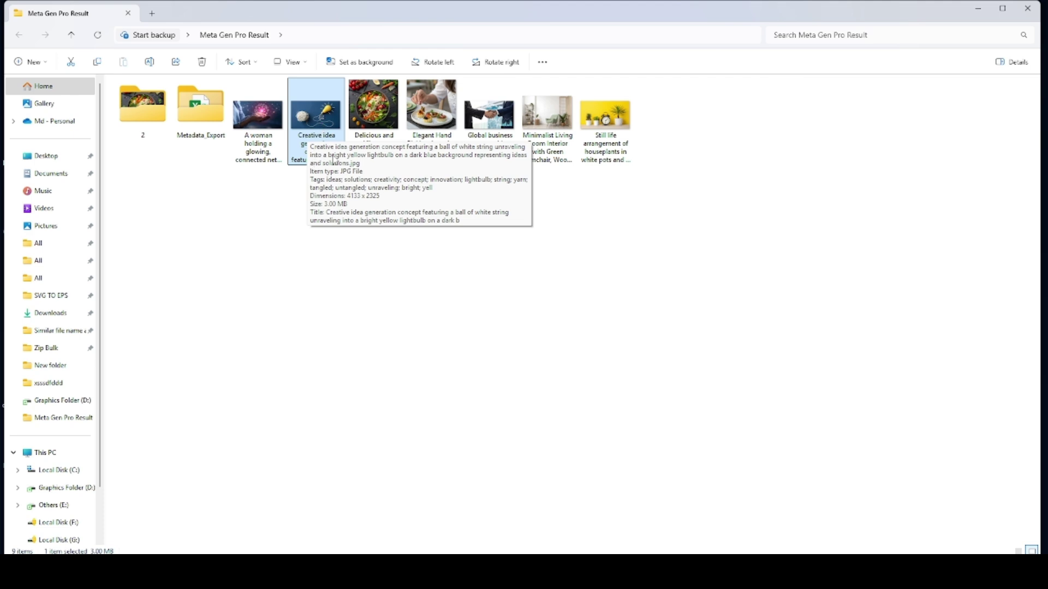
{"action": "mouse_move", "coordinate": [316, 166]}
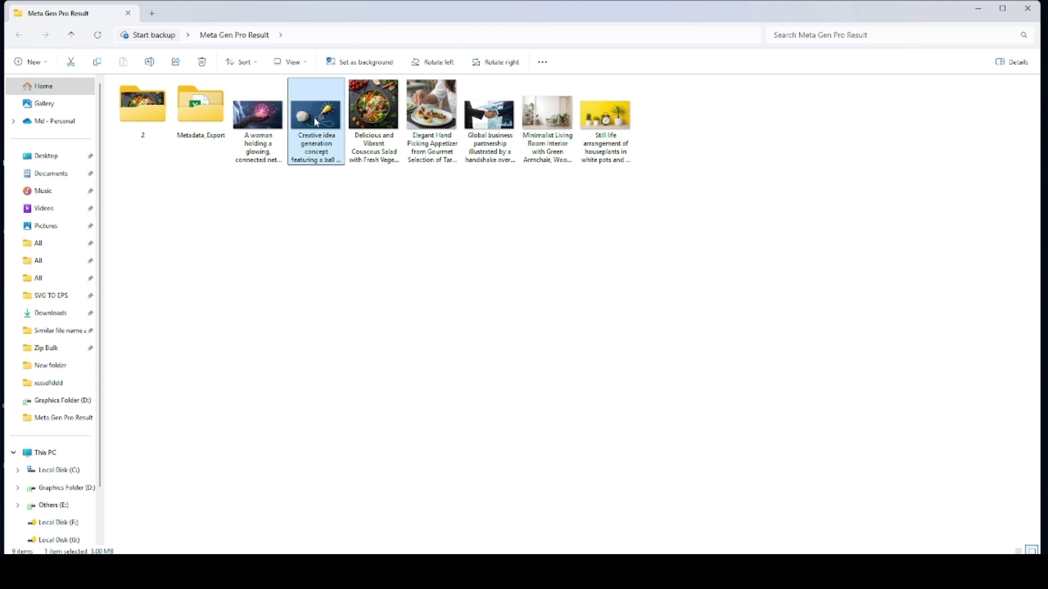
View the lightbulb image in Photos to compare it with its title, and return to the folder.
{"action": "double_click", "coordinate": [318, 151]}
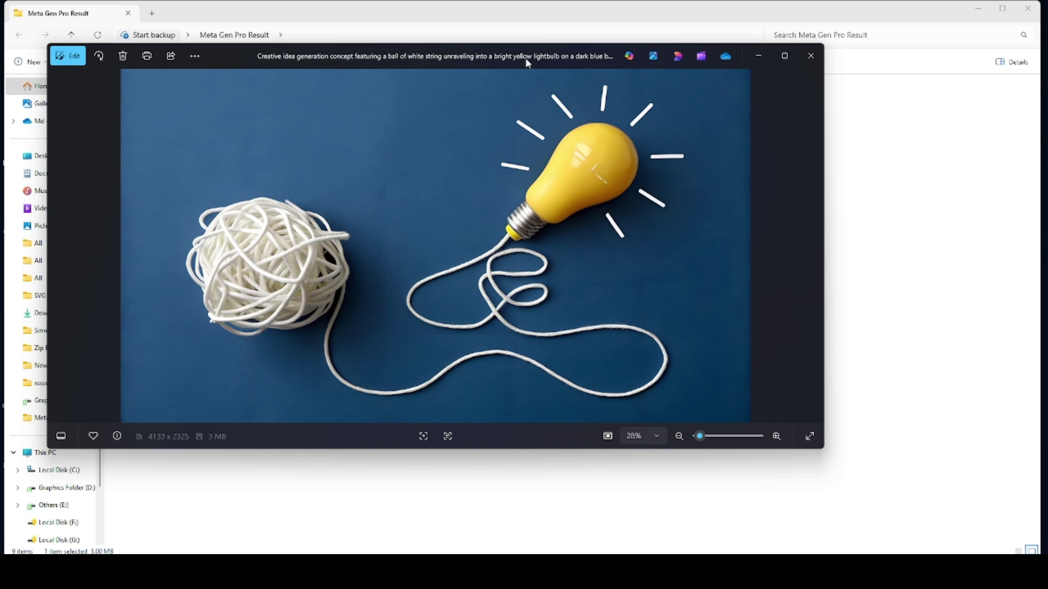
{"action": "left_click", "coordinate": [811, 57]}
{"action": "left_click_drag", "start_coordinate": [266, 197], "coordinate": [647, 132]}
{"action": "left_click", "coordinate": [453, 180]}
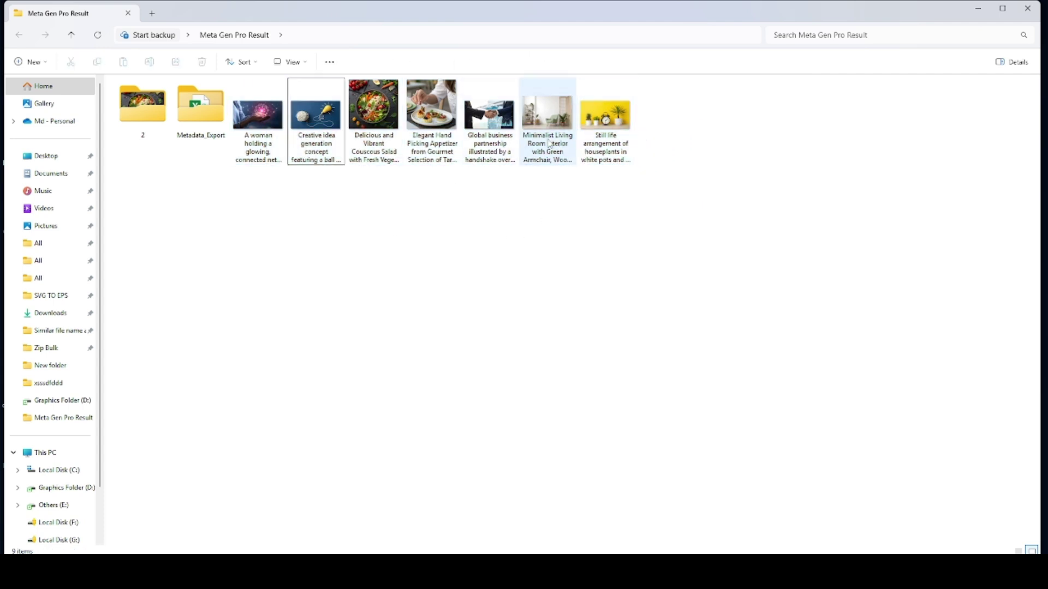
Leave the Meta Gen Pro Result folder and switch to Image Metadata Generator Pro to review the generated data.
{"action": "left_click", "coordinate": [500, 163]}
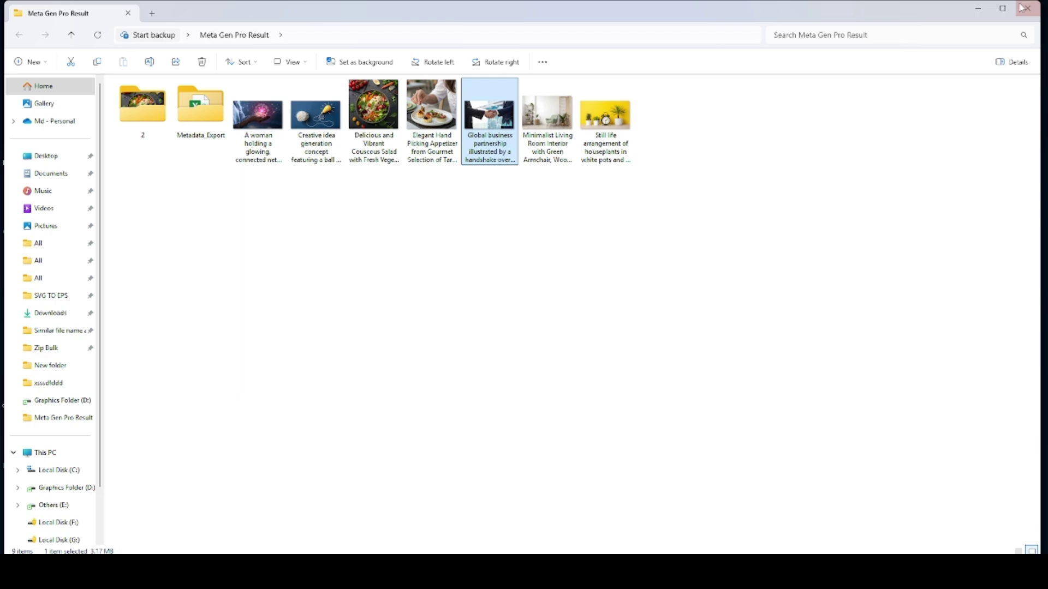
{"action": "left_click", "coordinate": [978, 8]}
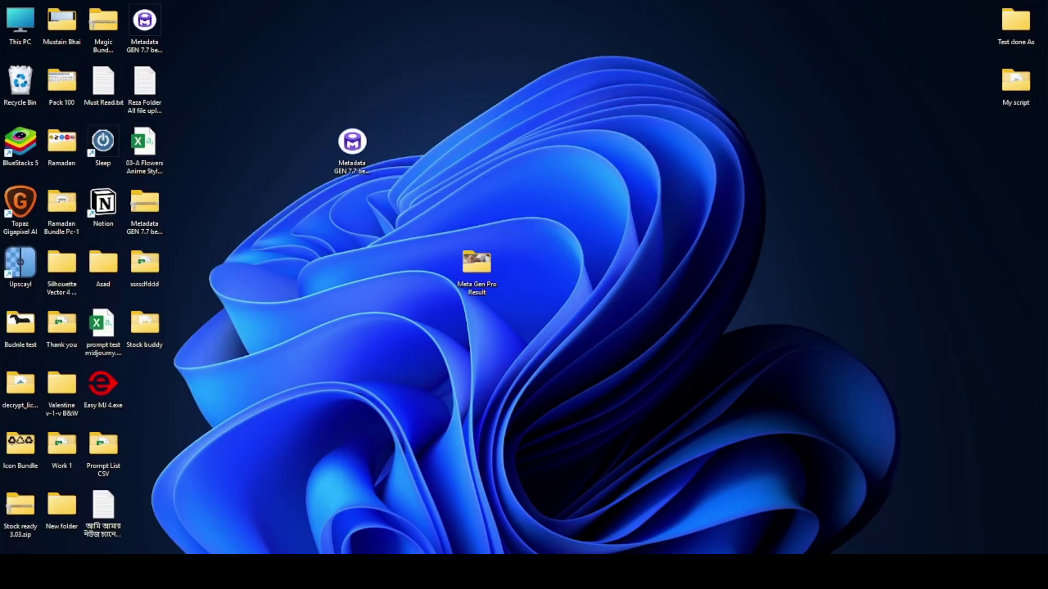
{"action": "key", "text": "alt+Tab"}
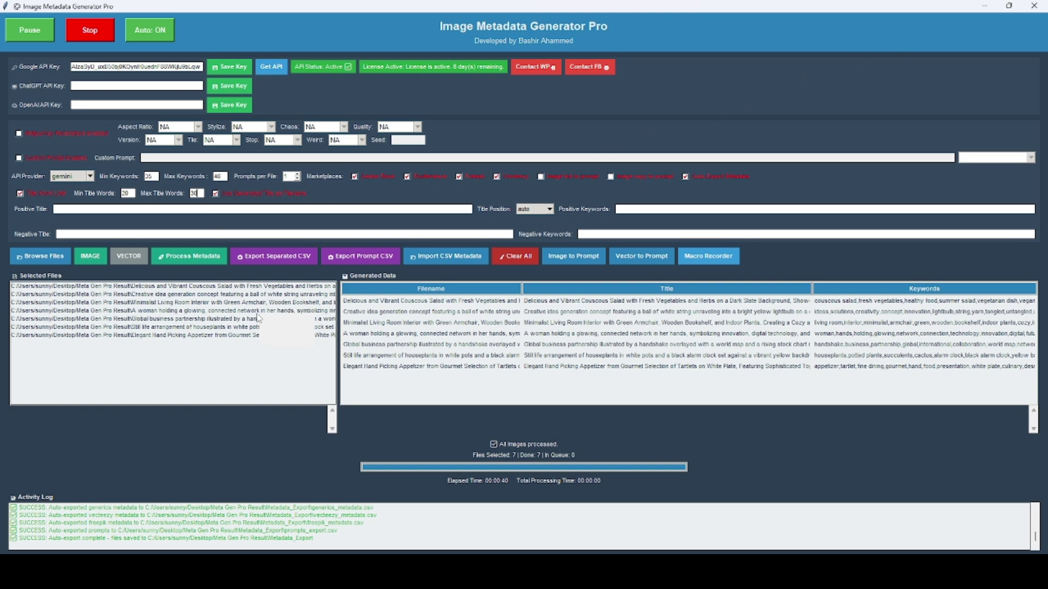
Review the JPG images in subfolder 2 of Meta Gen Pro Result, selecting them all, and return to the desktop.
{"action": "mouse_move", "coordinate": [224, 327]}
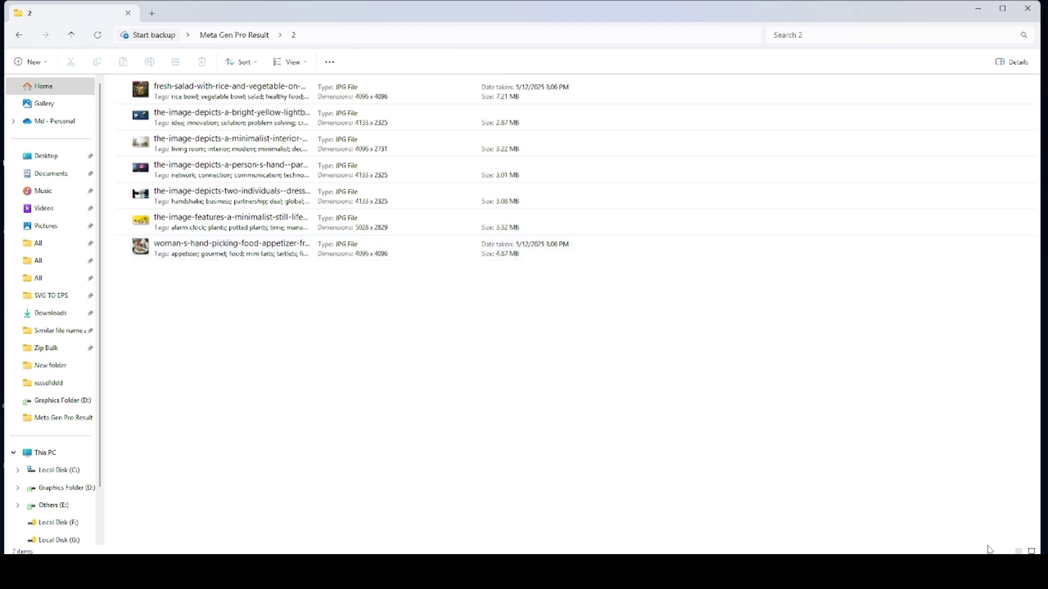
{"action": "left_click_drag", "start_coordinate": [222, 305], "coordinate": [291, 96]}
{"action": "left_click_drag", "start_coordinate": [236, 293], "coordinate": [277, 97]}
{"action": "left_click_drag", "start_coordinate": [257, 285], "coordinate": [290, 100]}
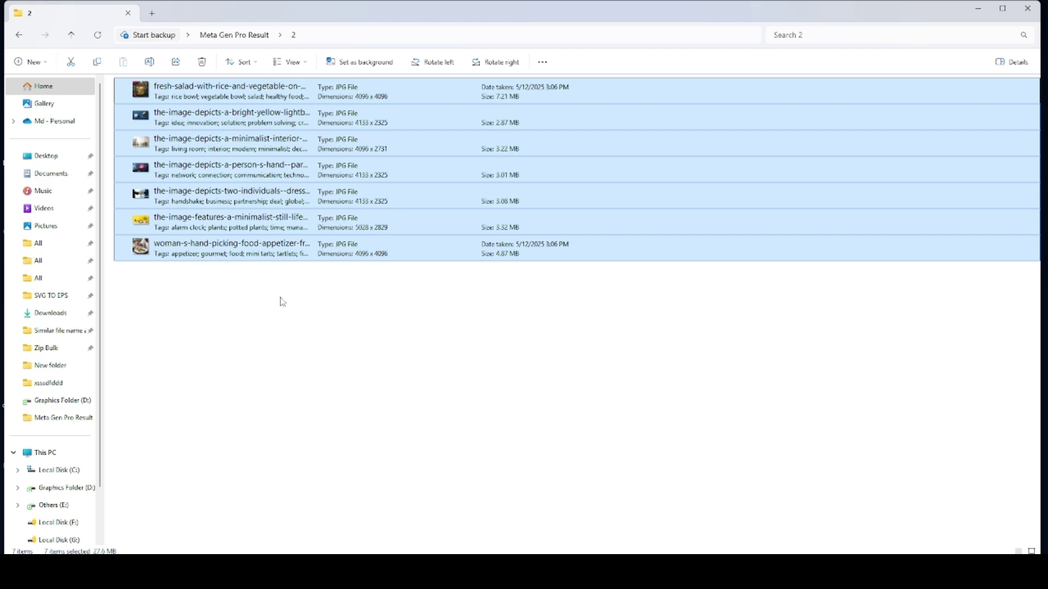
{"action": "left_click", "coordinate": [978, 8]}
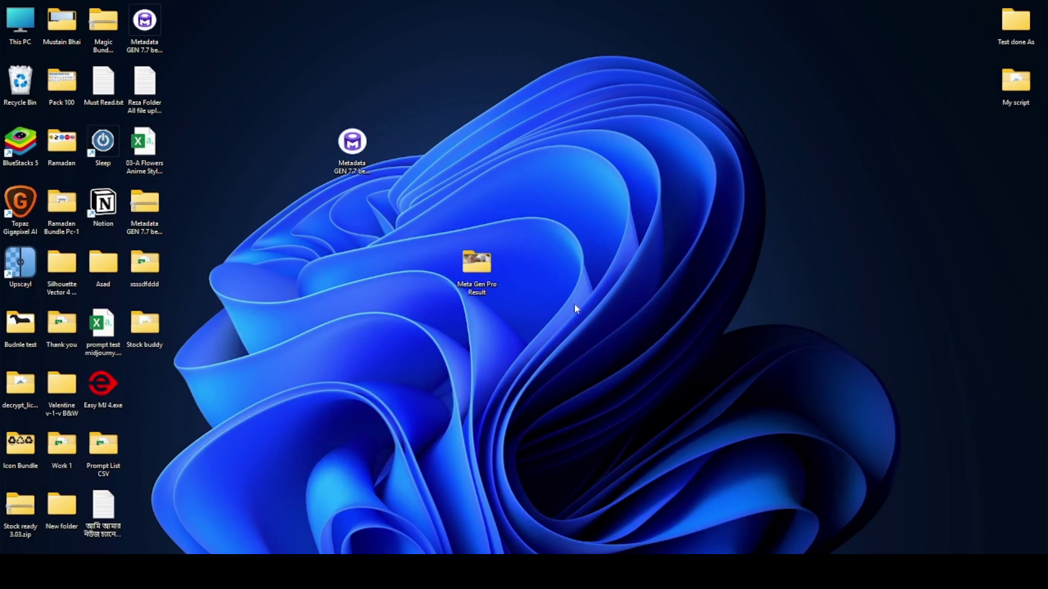